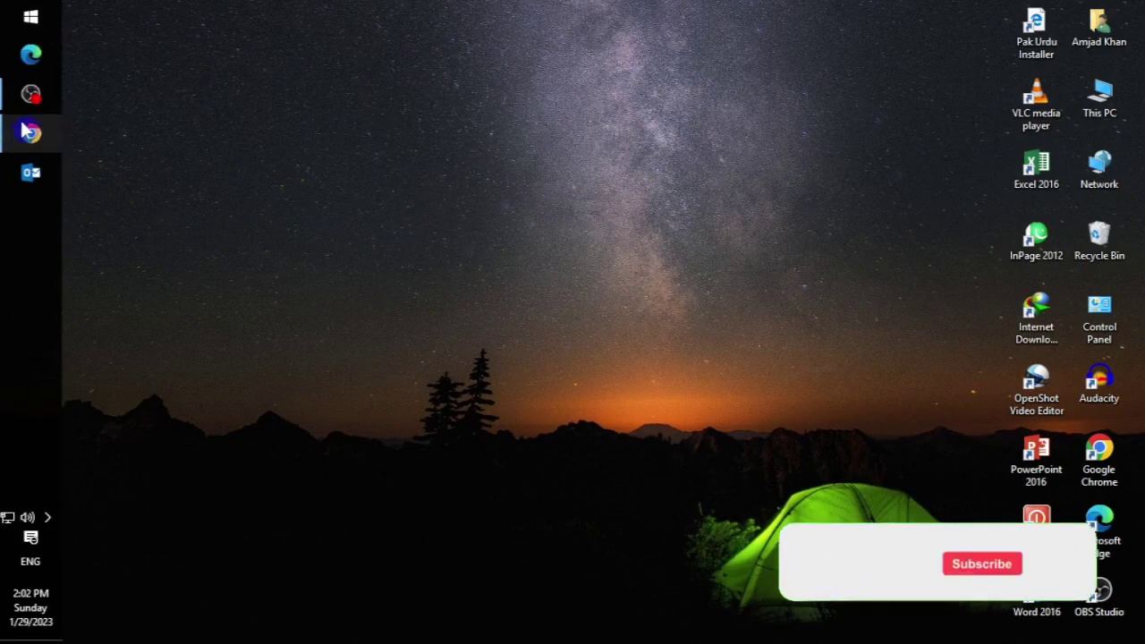
- Go to Gmail's Forwarding and POP/IMAP settings page in Chrome
left_click(45, 135)
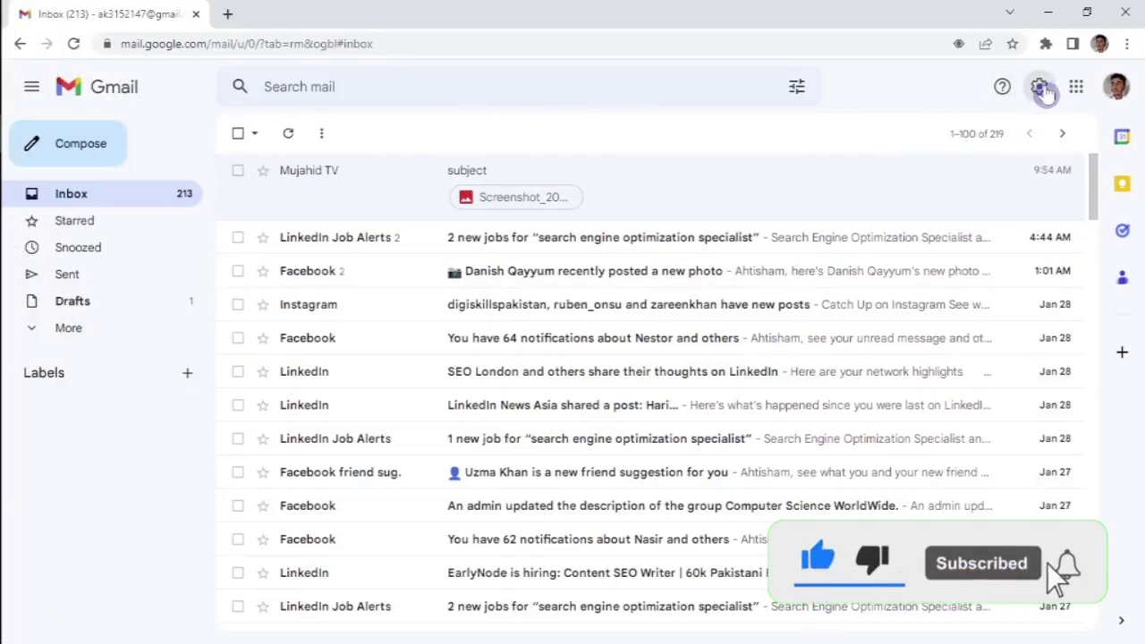
left_click(1042, 90)
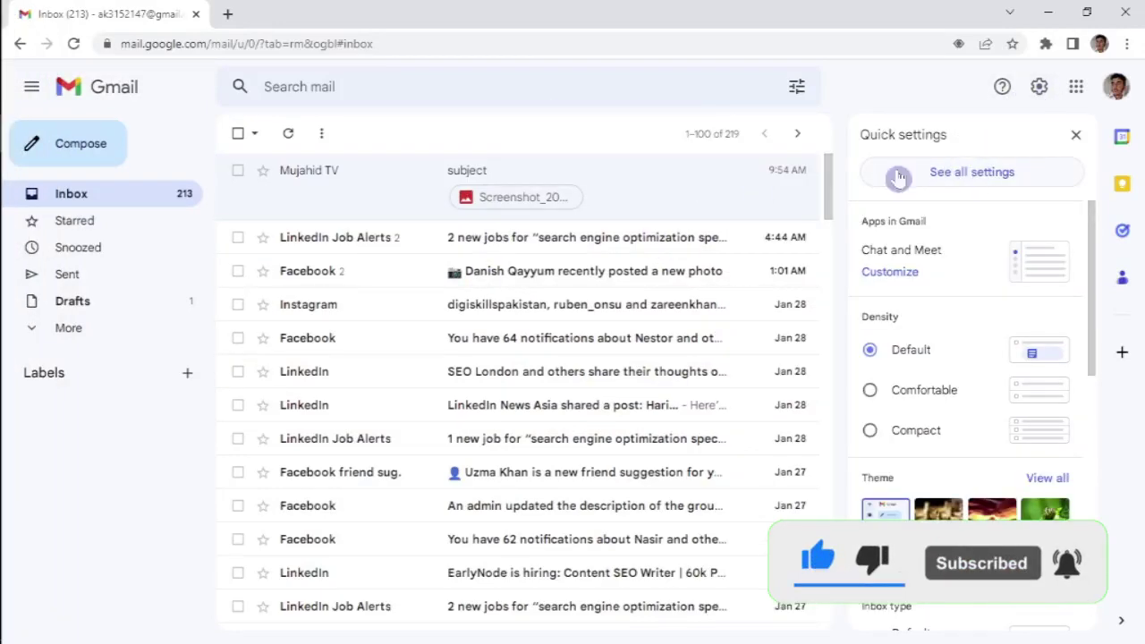
left_click(972, 172)
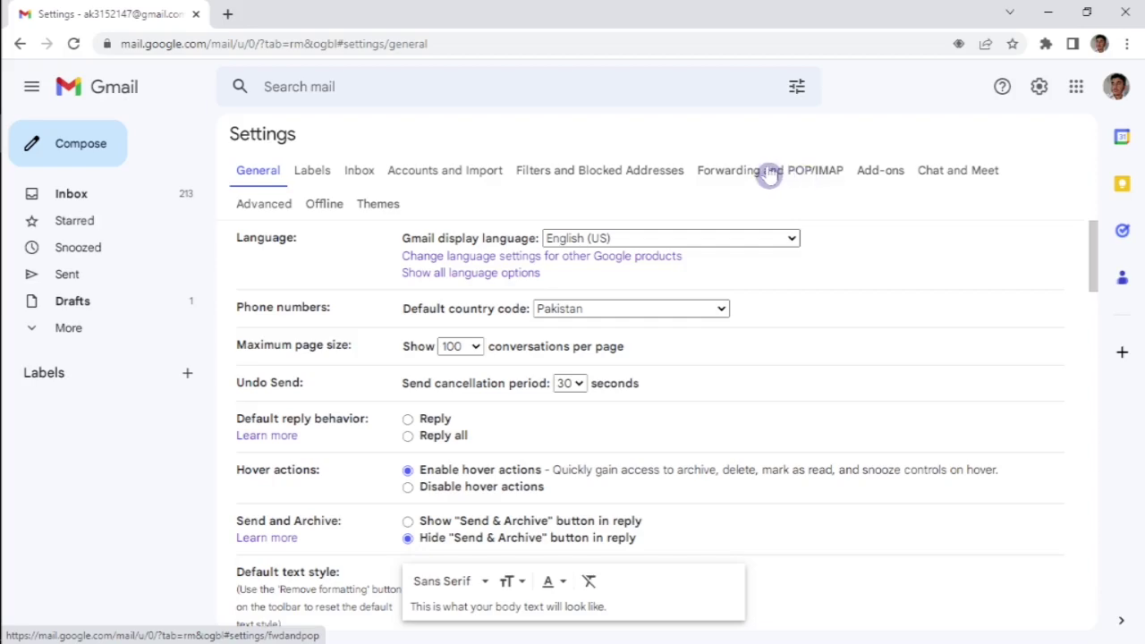
left_click(770, 175)
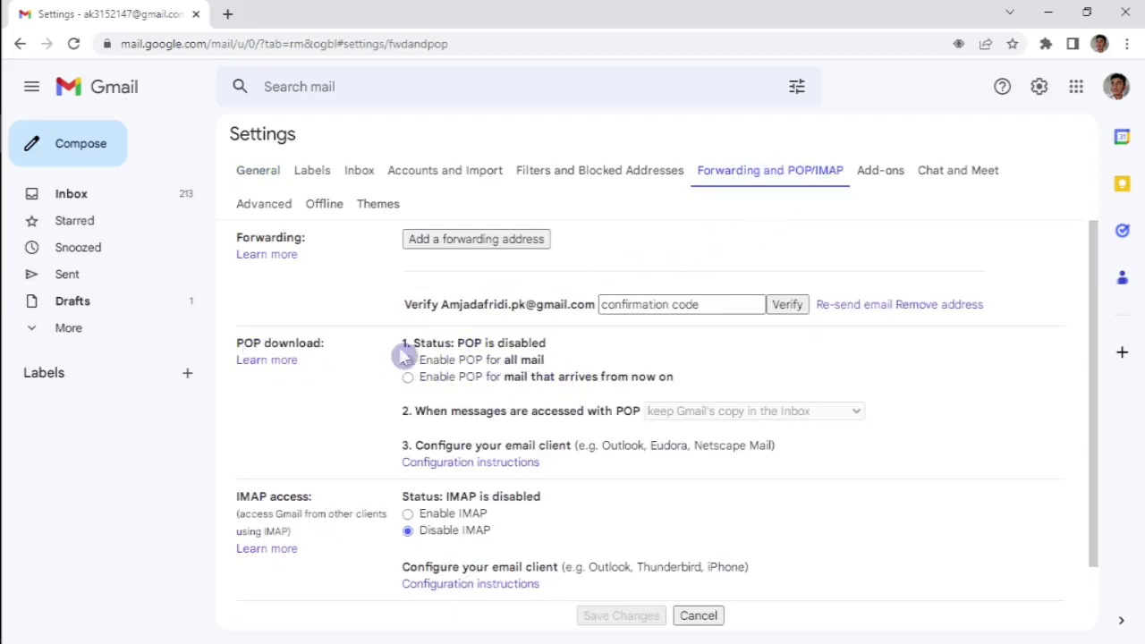
- Enable POP for all mail and IMAP access, then save the changes
left_click(408, 359)
scroll(458, 349, "down", 1)
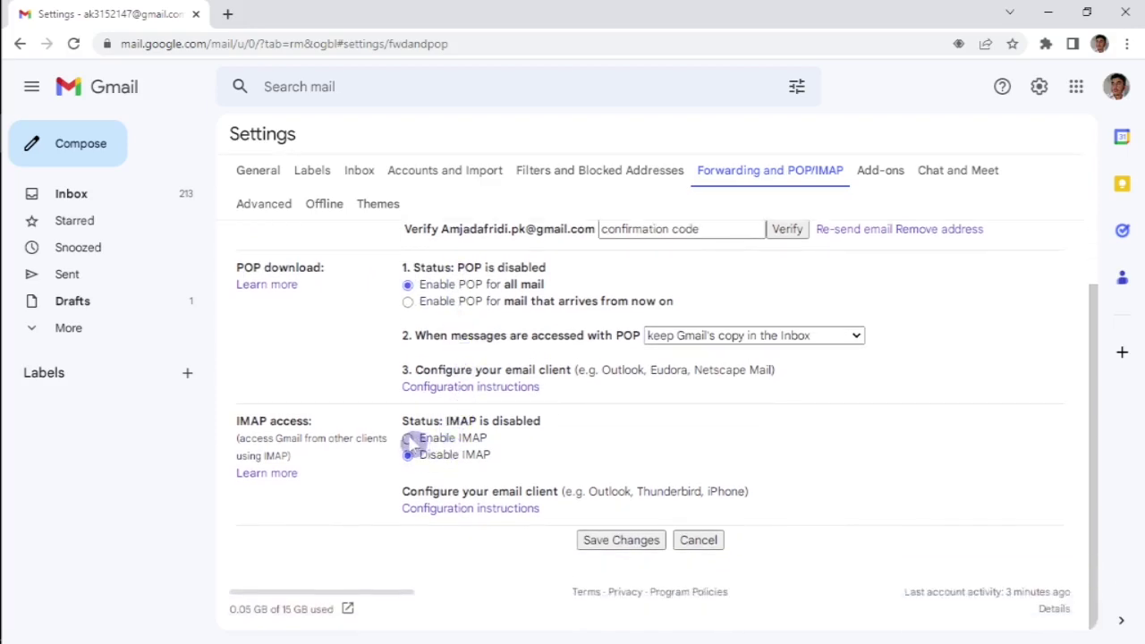
left_click(408, 438)
scroll(807, 413, "down", 3)
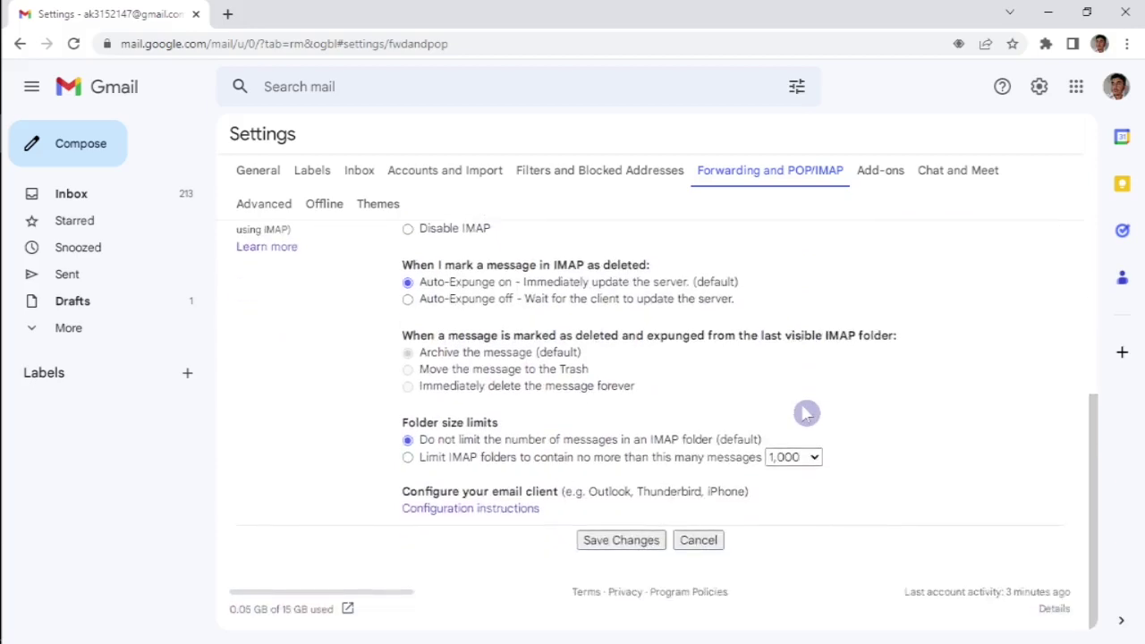
left_click(617, 542)
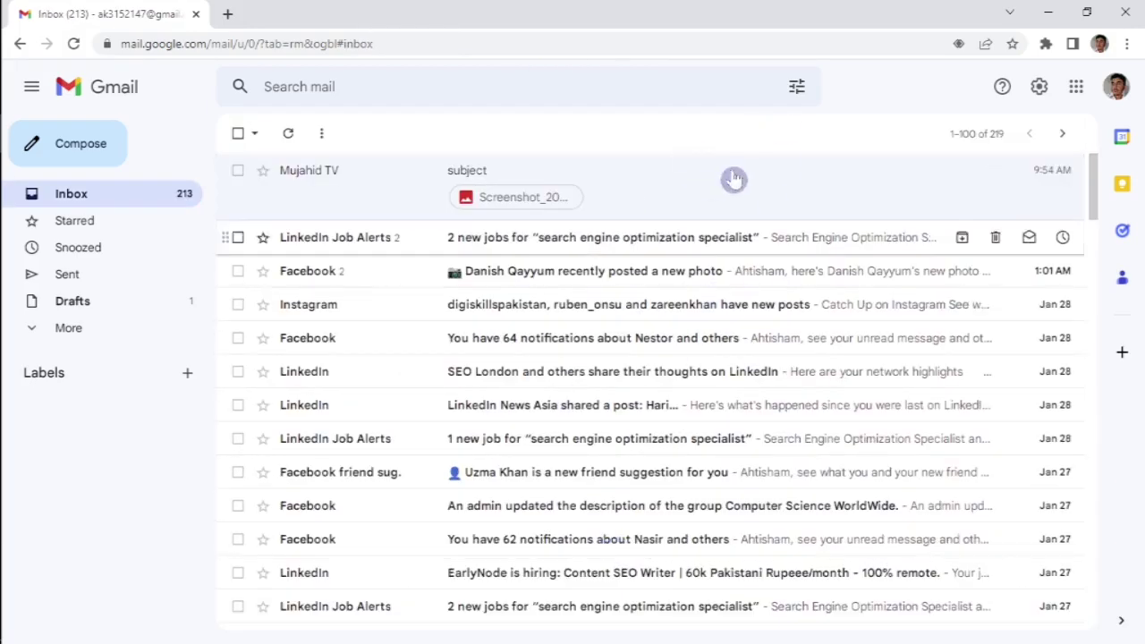
- Open Google Account Security in a new tab and scroll to Signing in to Google
left_click(1116, 86)
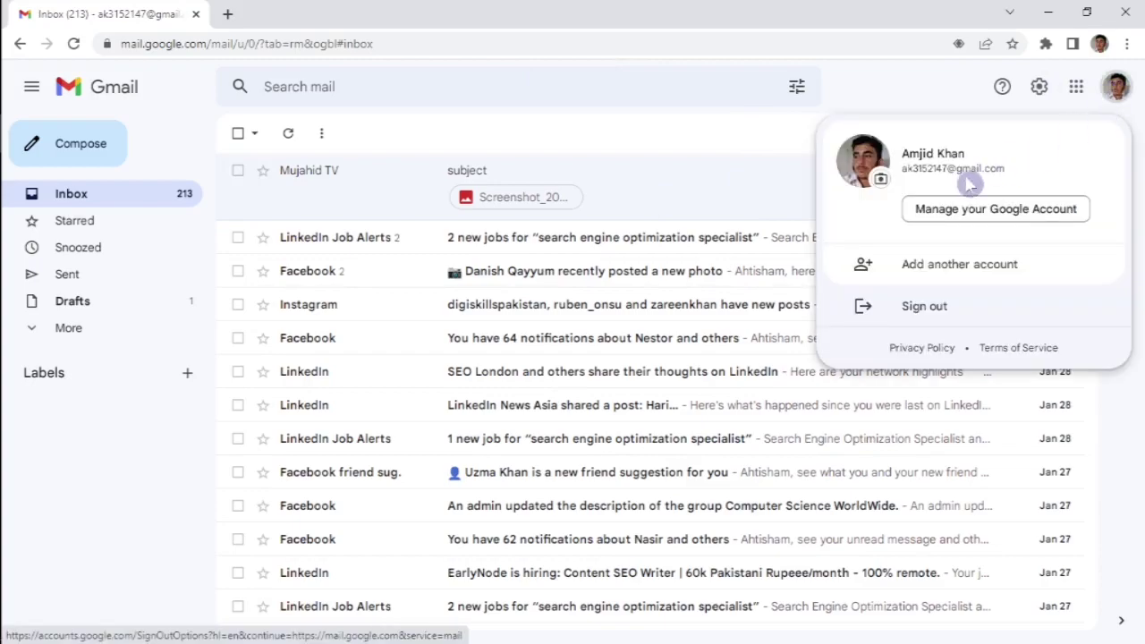
left_click(968, 215)
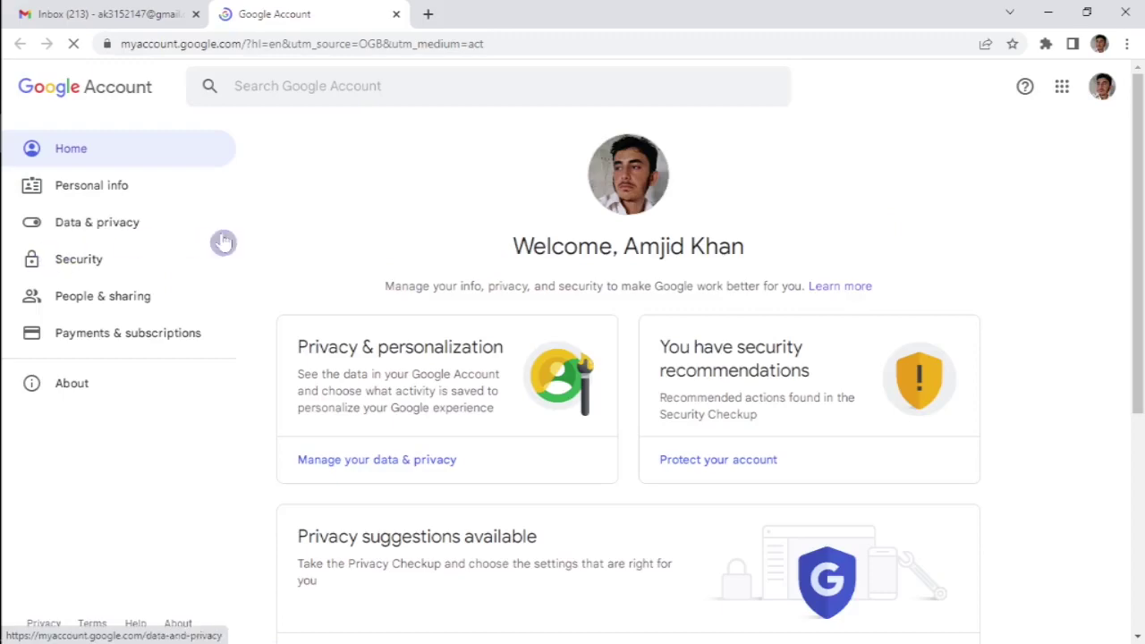
left_click(67, 261)
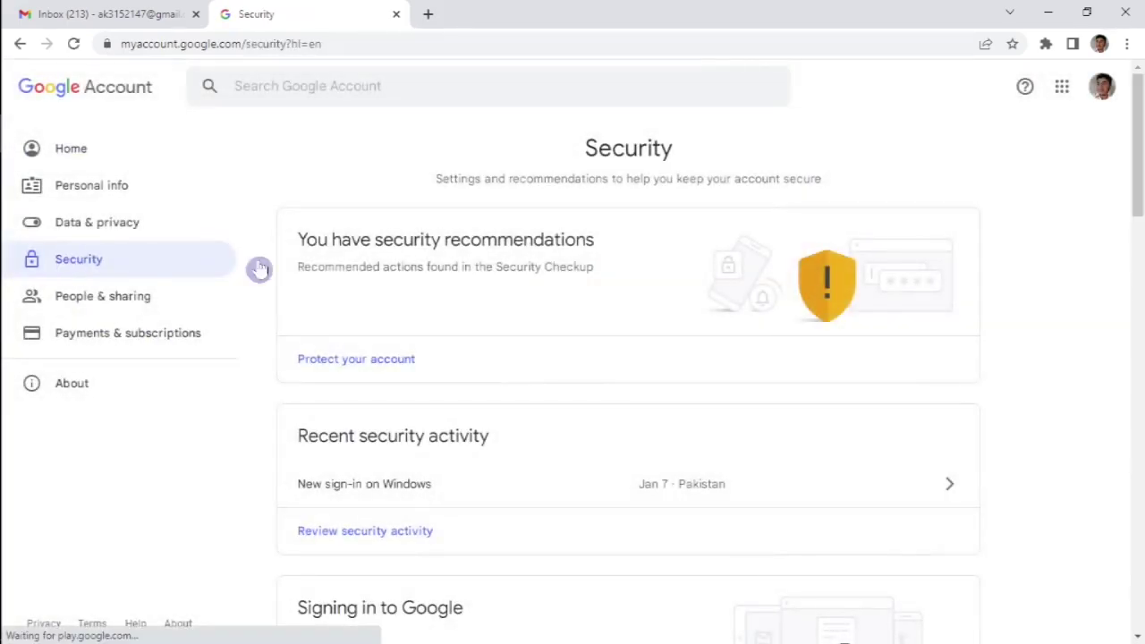
scroll(456, 323, "down", 3)
scroll(456, 322, "down", 1)
scroll(459, 319, "down", 1)
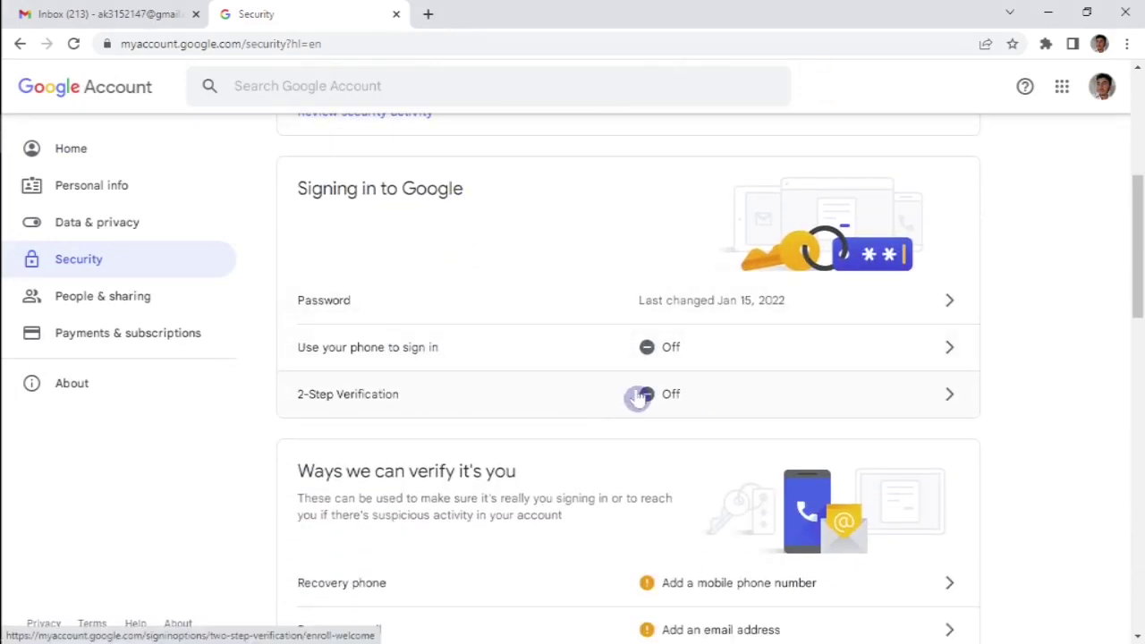
- Start 2-Step Verification setup and confirm identity with the account password
left_click(624, 395)
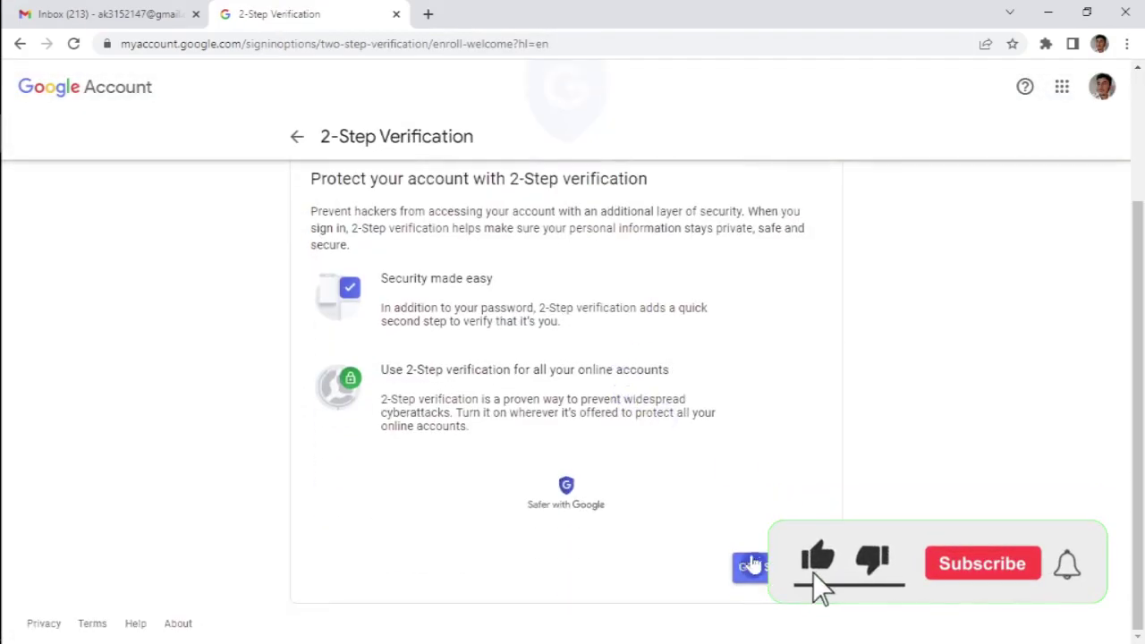
left_click(750, 566)
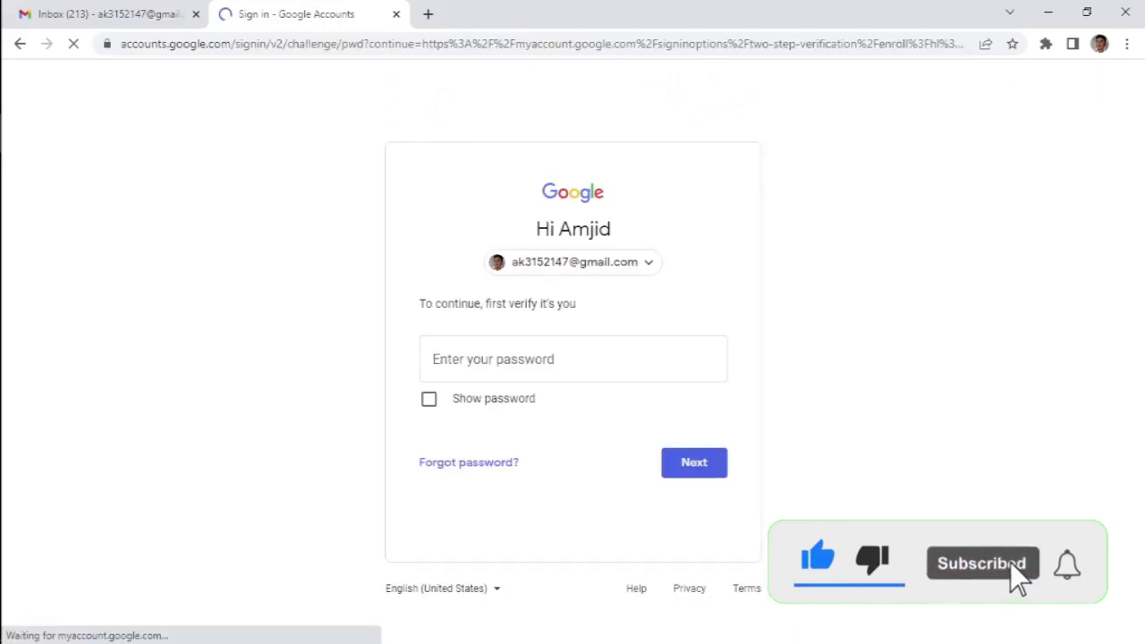
left_click(515, 365)
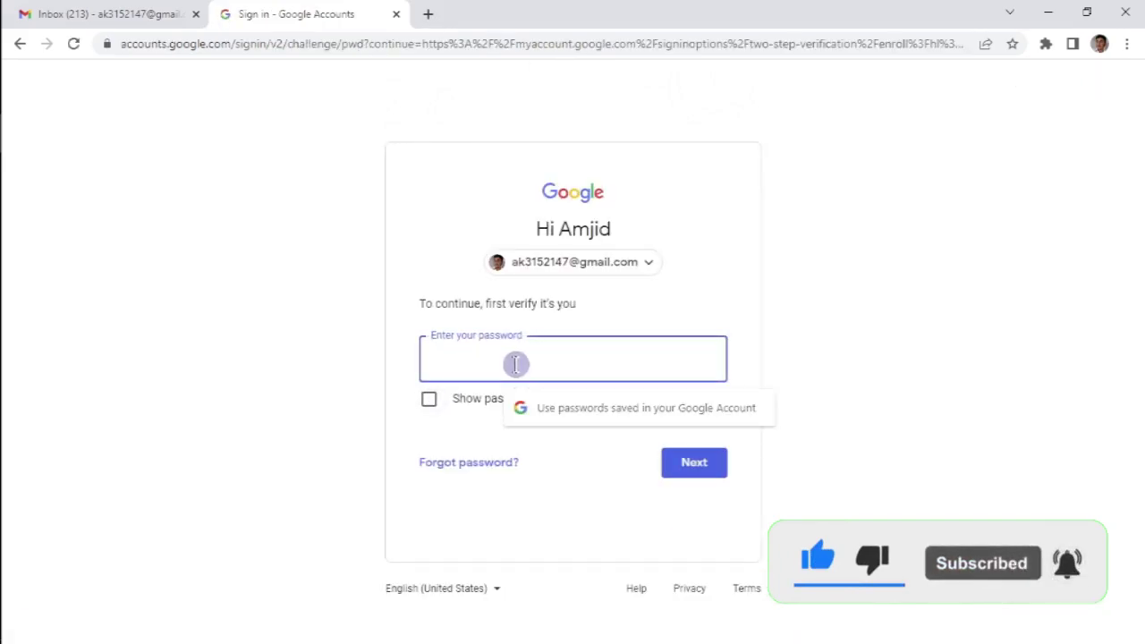
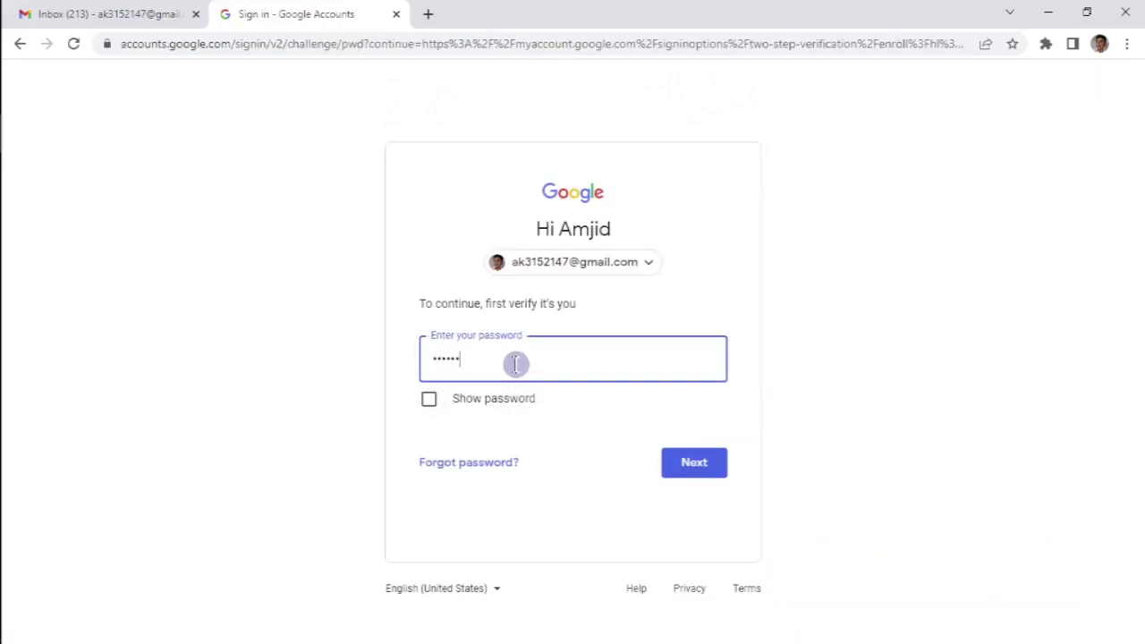
key("Return")
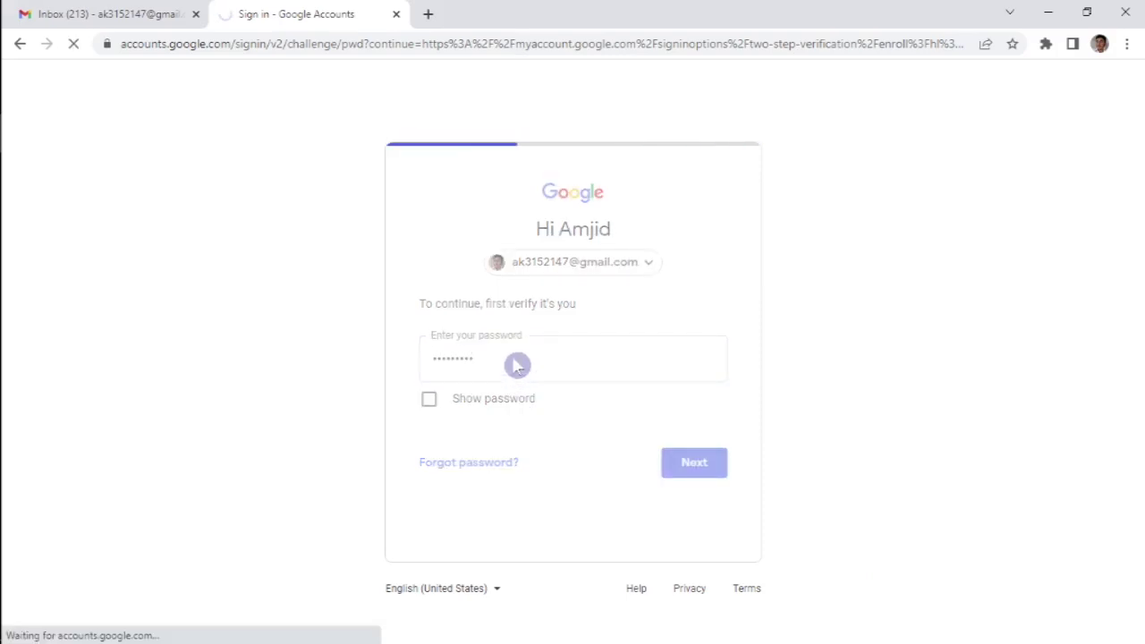
- Send a code to the backup phone, enter it, and turn on 2-Step Verification
scroll(531, 384, "down", 2)
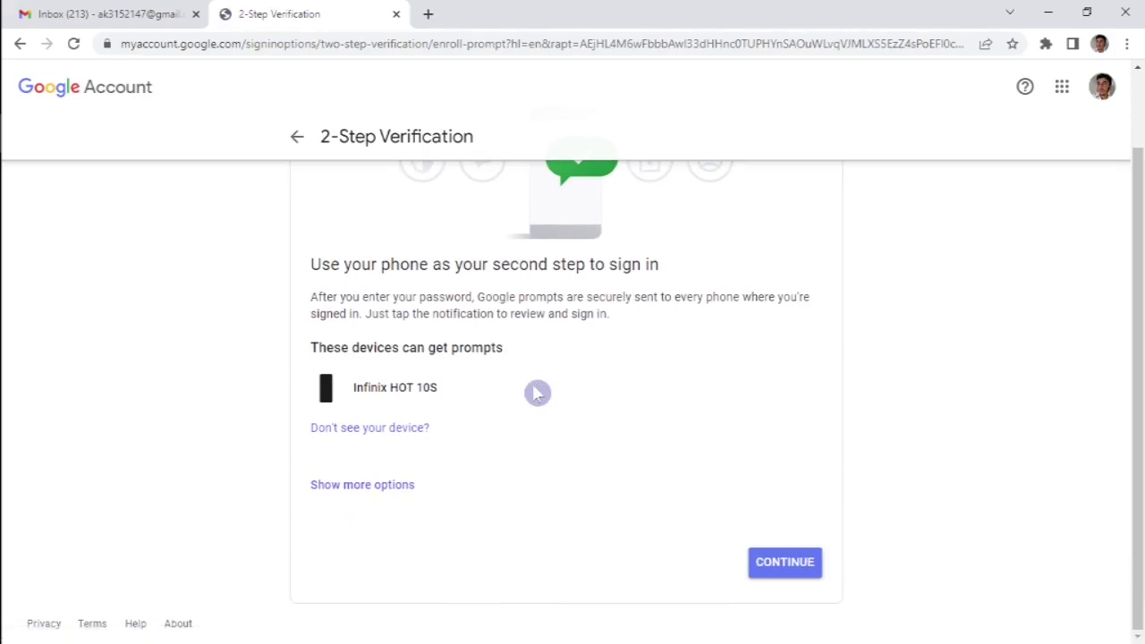
left_click(785, 563)
scroll(524, 486, "down", 1)
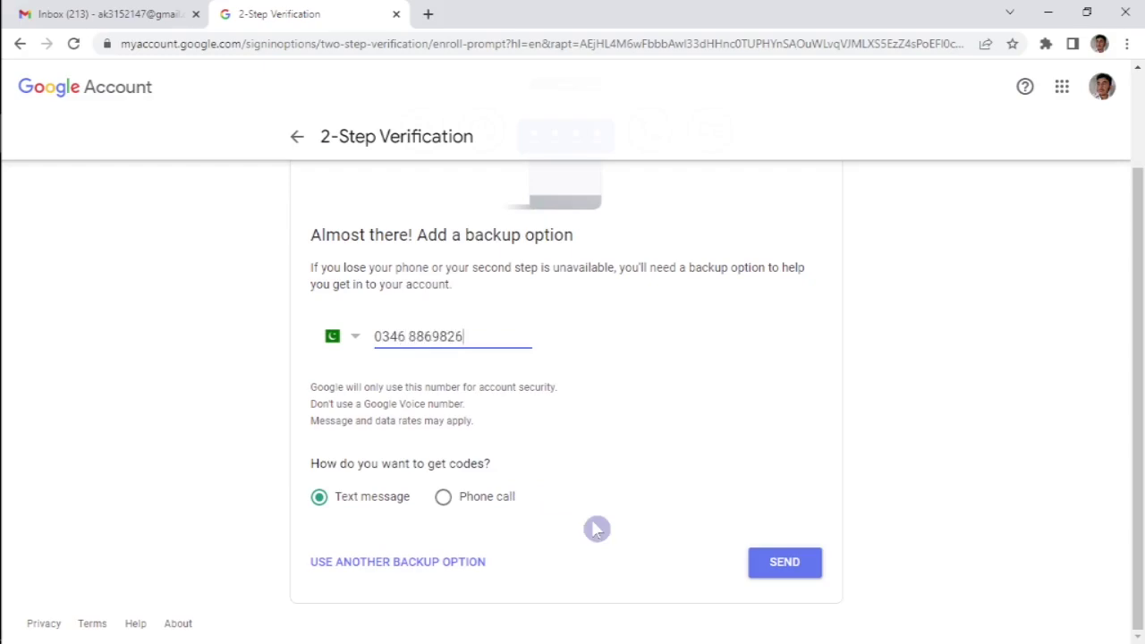
left_click(782, 562)
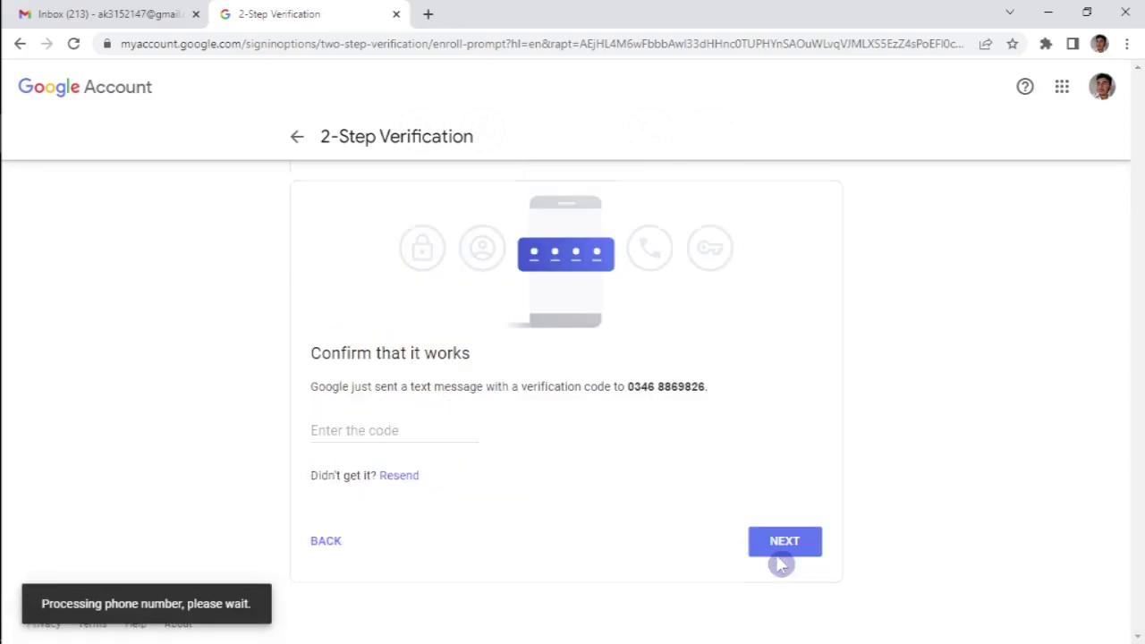
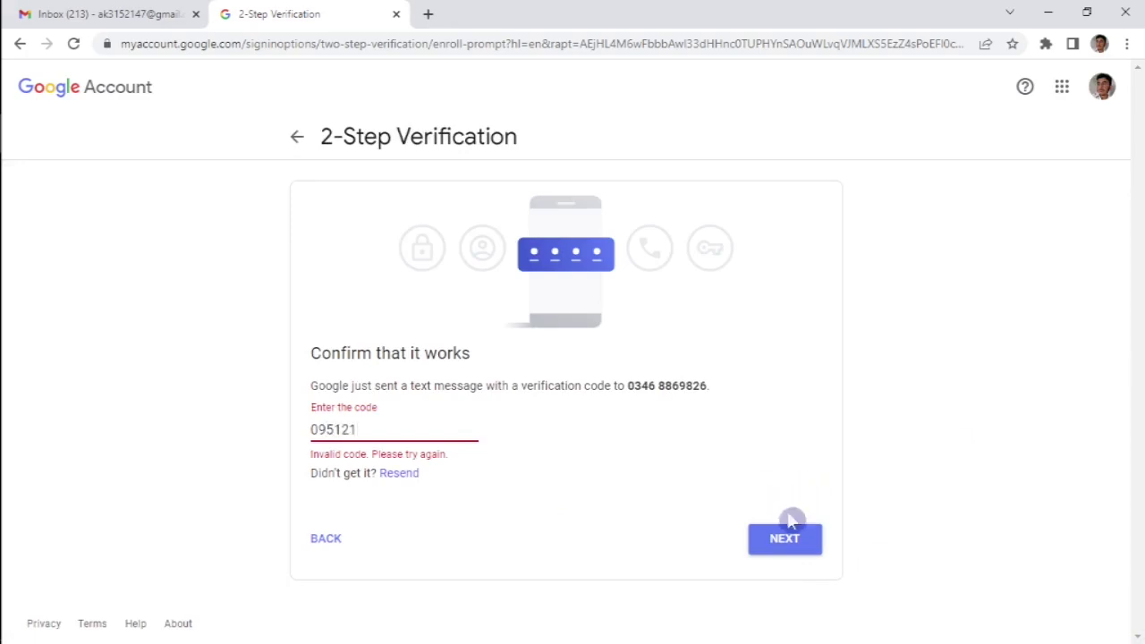
left_click(796, 541)
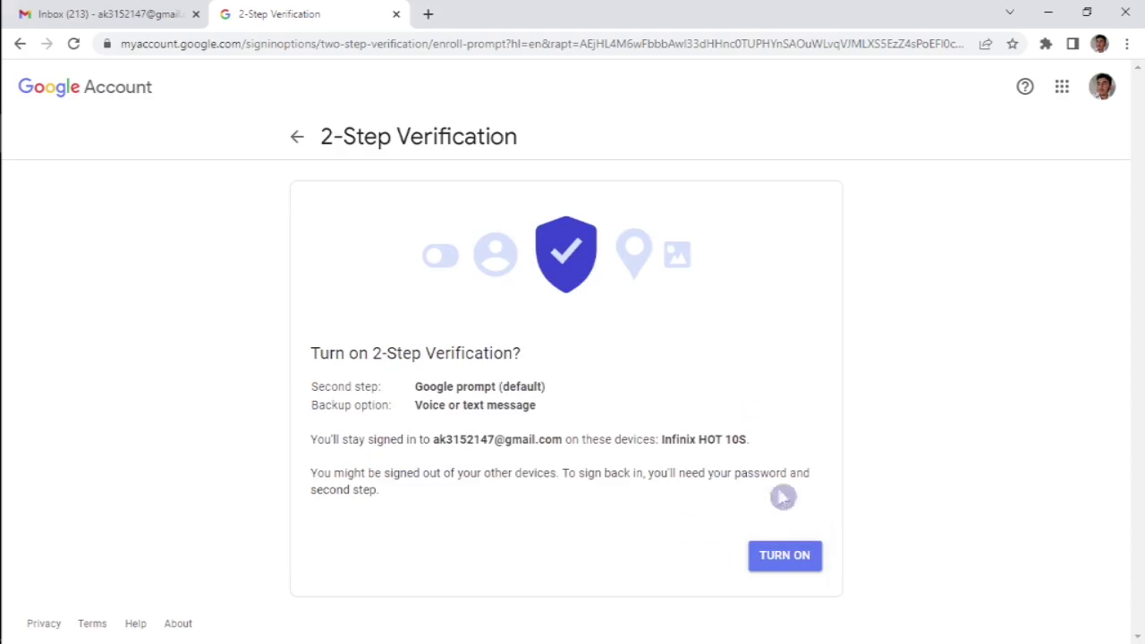
left_click(783, 555)
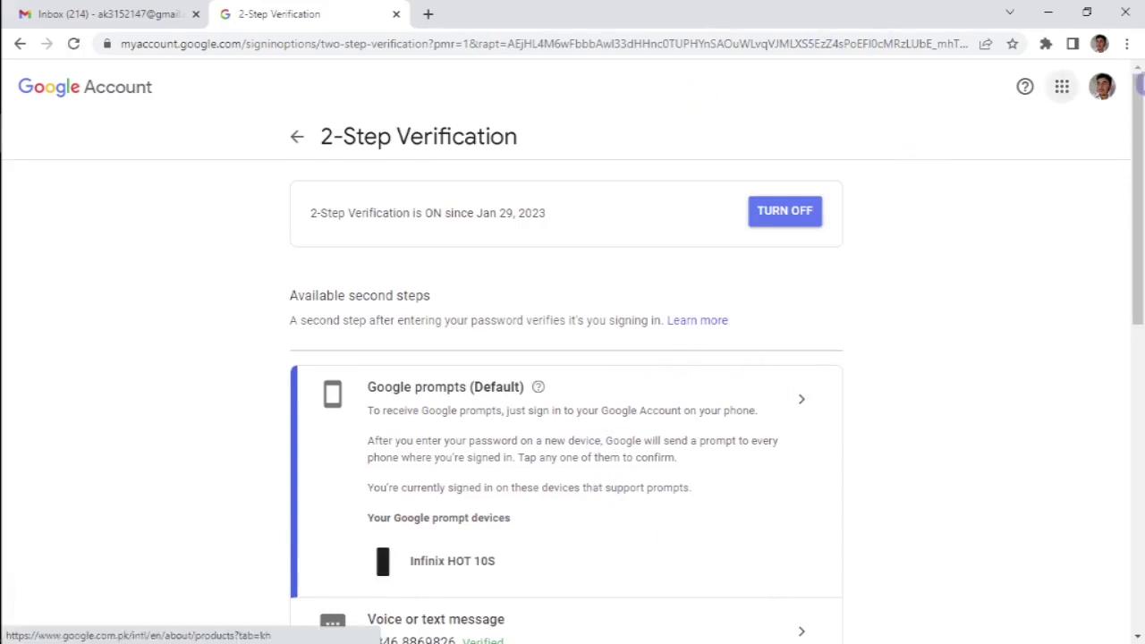
- Open Google Account Security and go to the App passwords page under Signing in to Google
left_click(1102, 93)
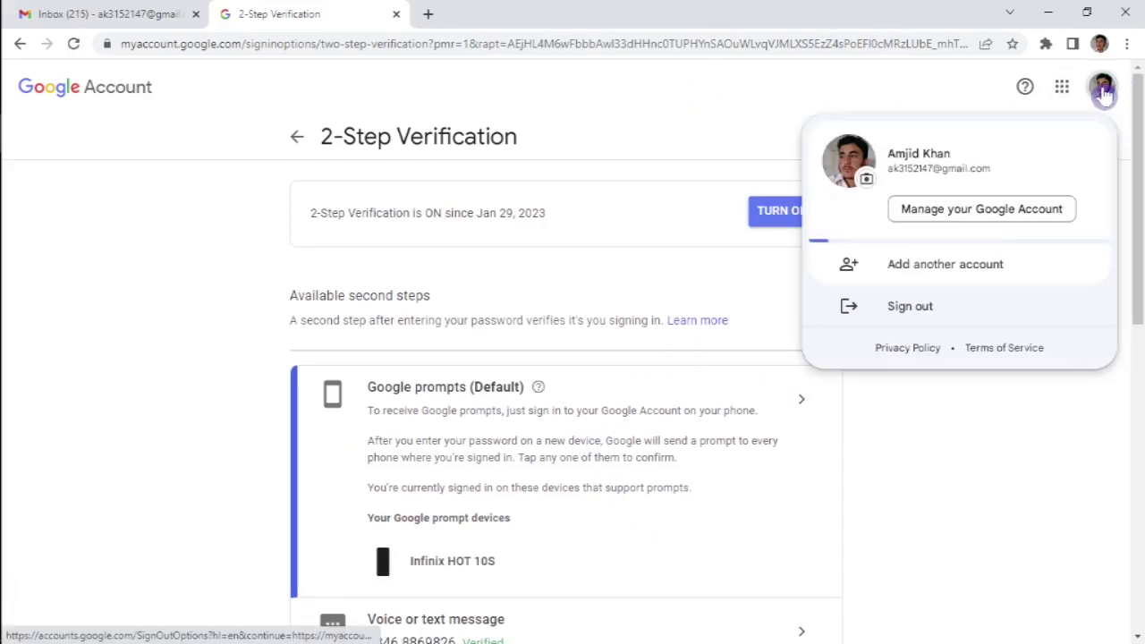
left_click(959, 214)
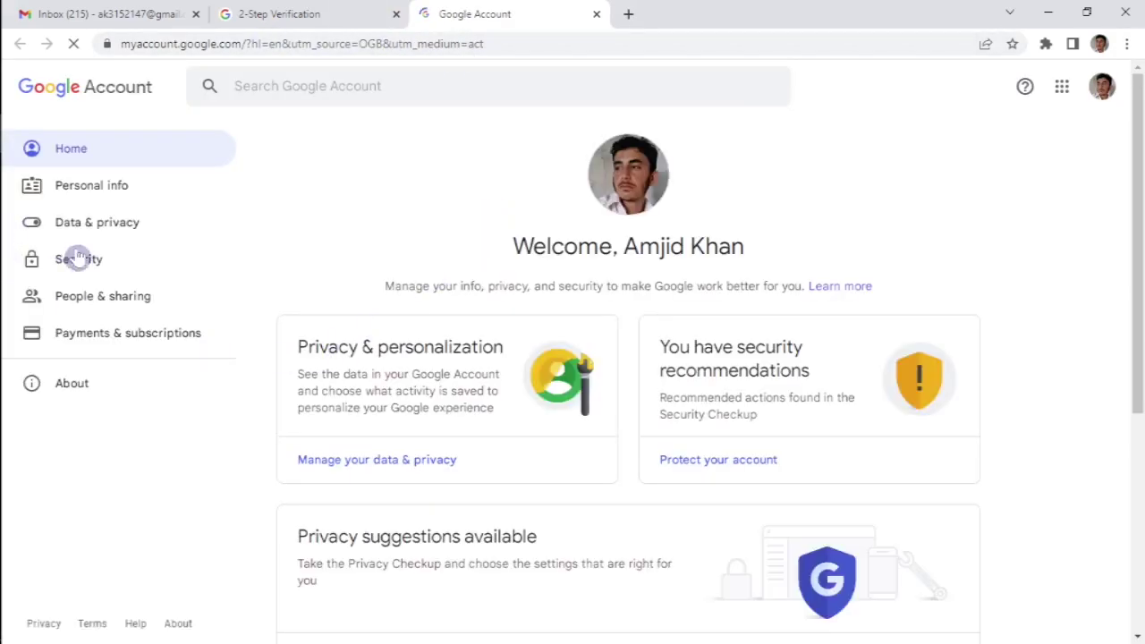
left_click(80, 265)
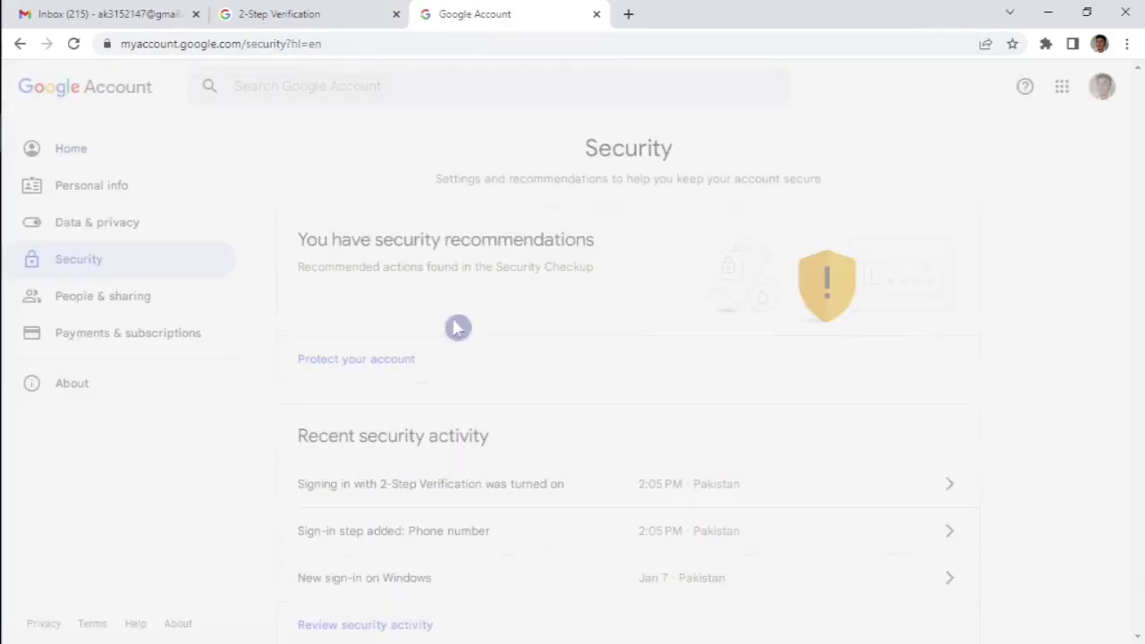
scroll(490, 340, "down", 5)
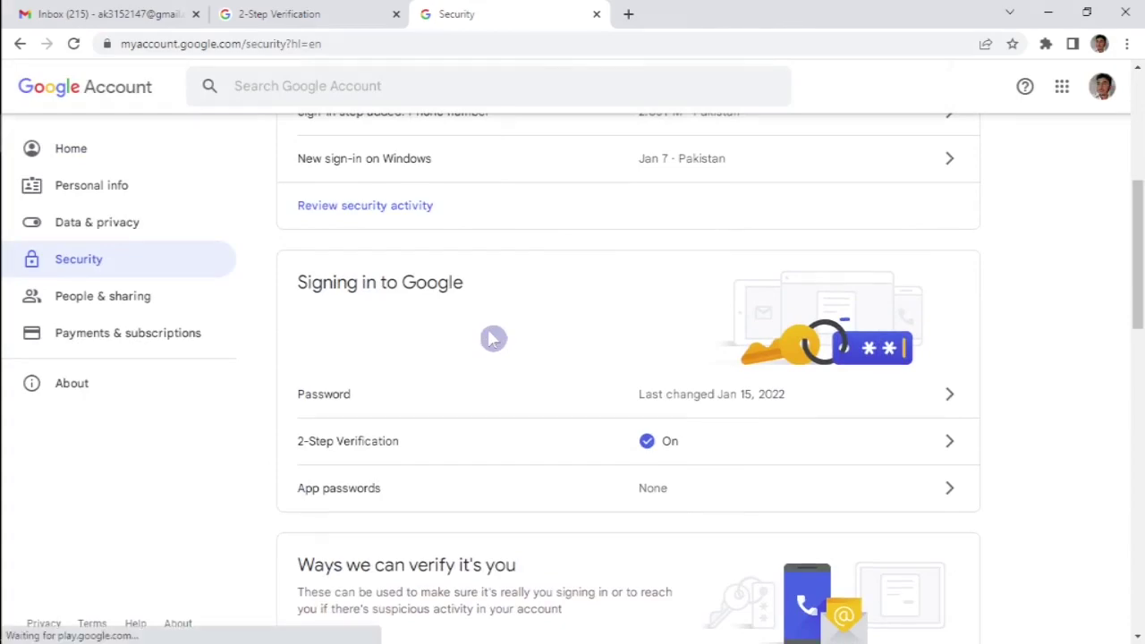
scroll(493, 338, "down", 1)
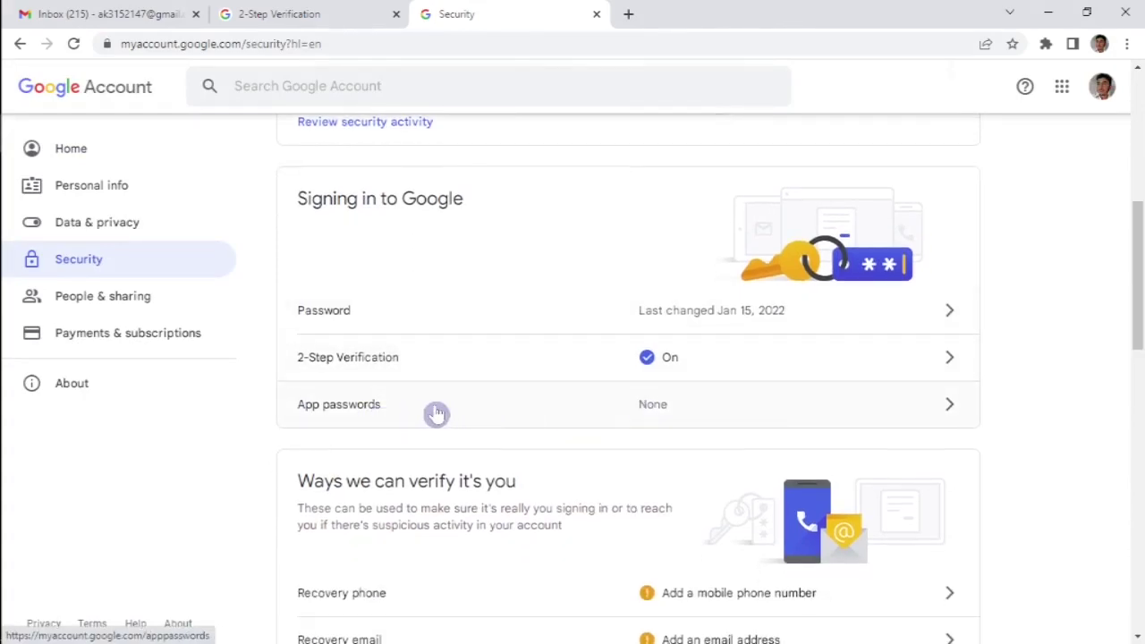
left_click(634, 408)
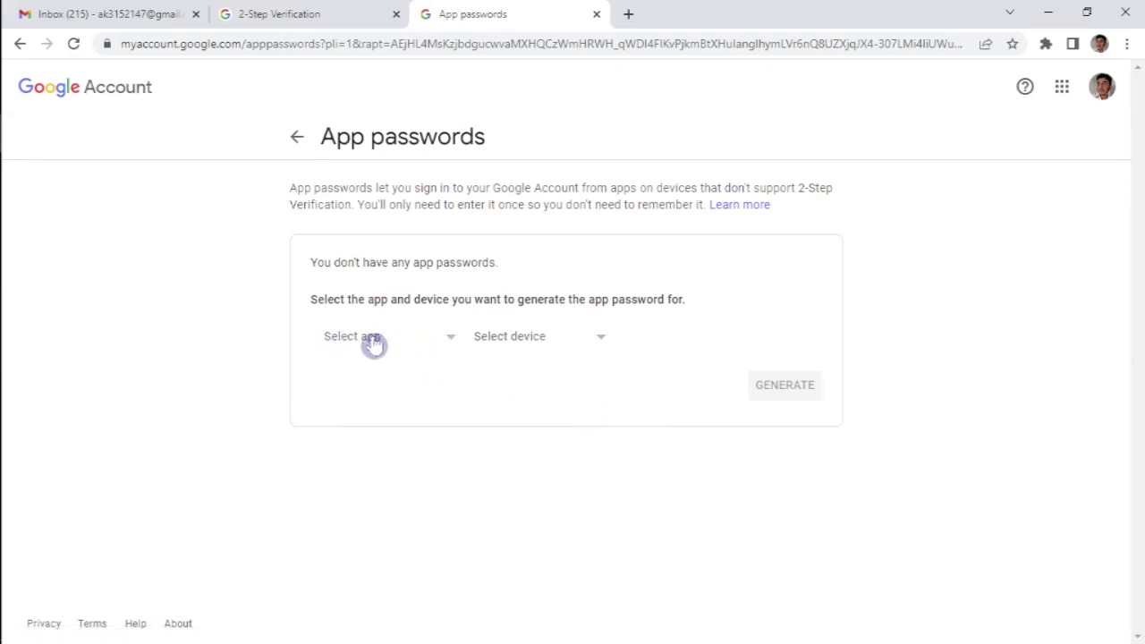
- Generate an app password for Mail on a Windows Computer
left_click(452, 340)
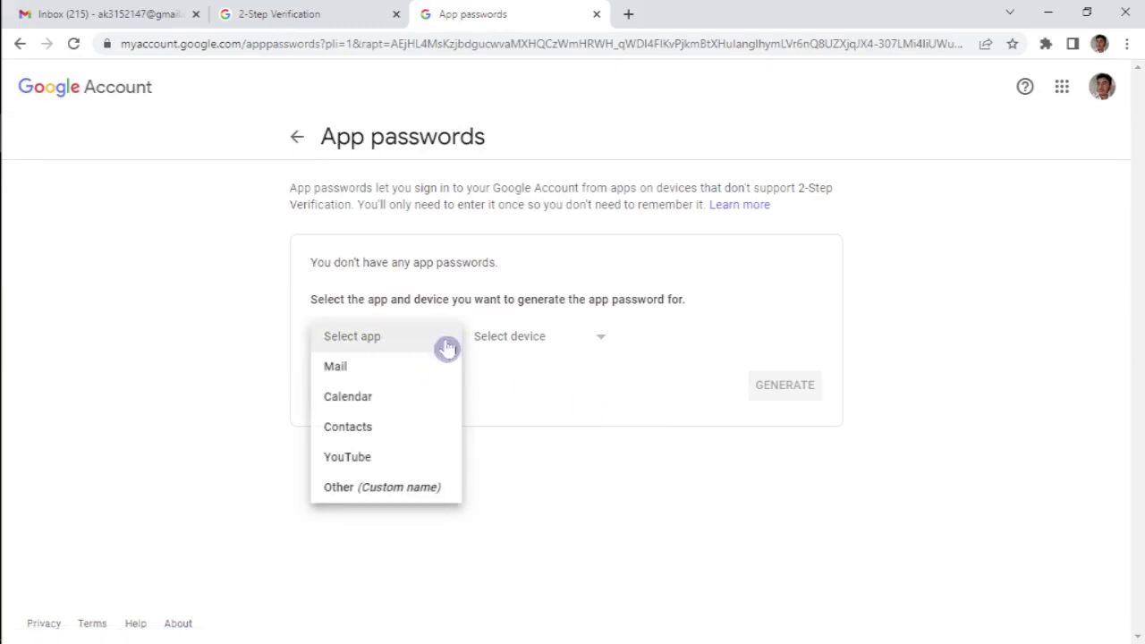
left_click(356, 371)
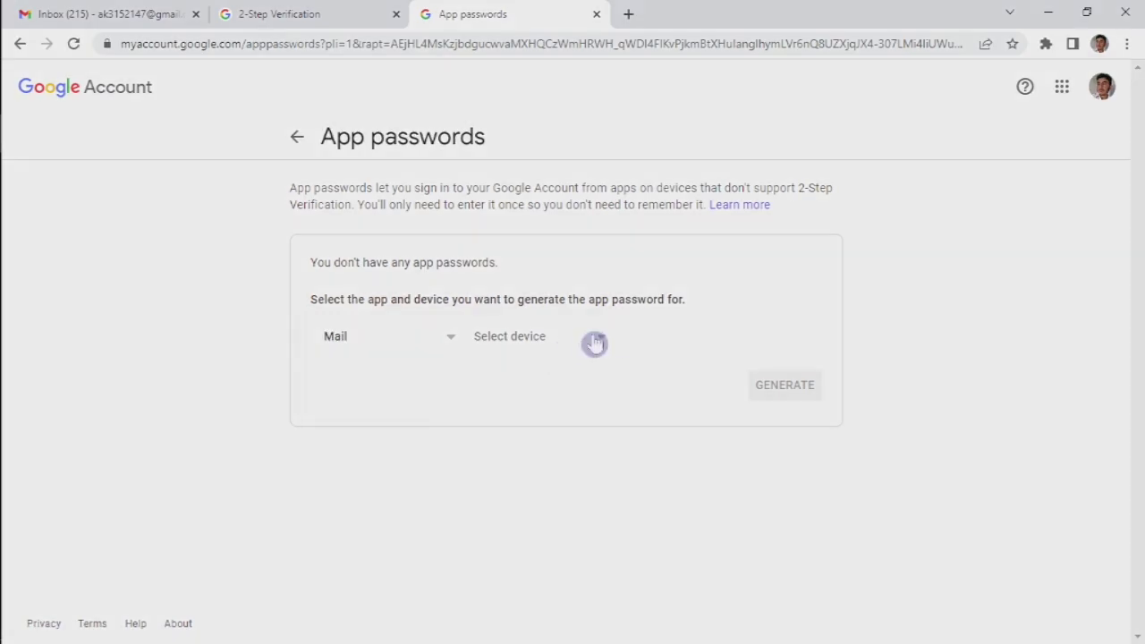
left_click(595, 343)
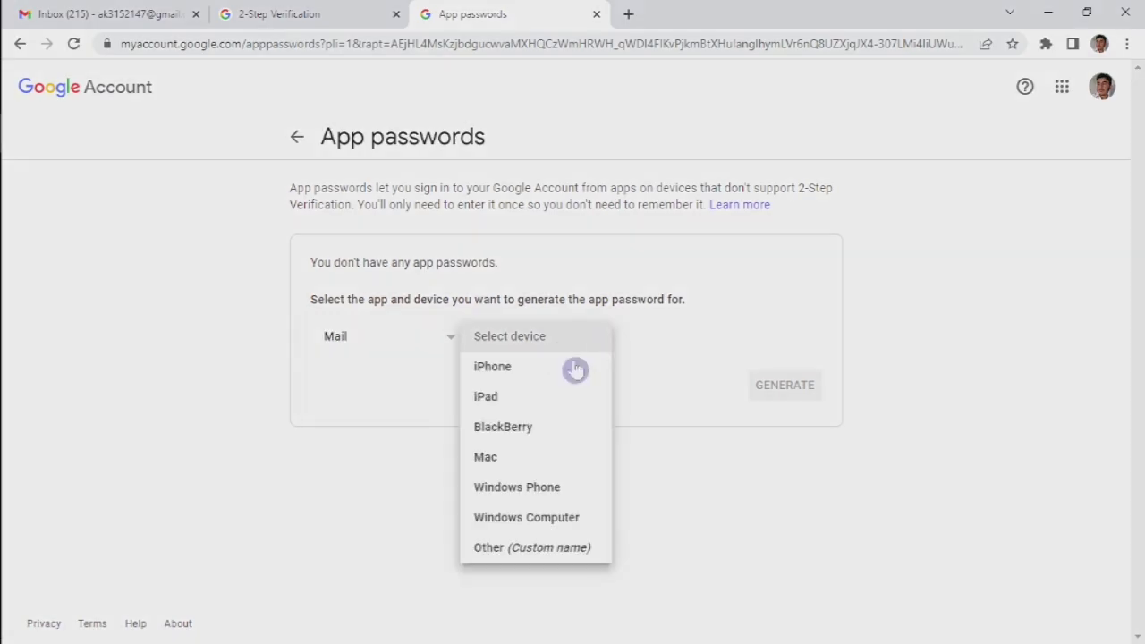
left_click(540, 519)
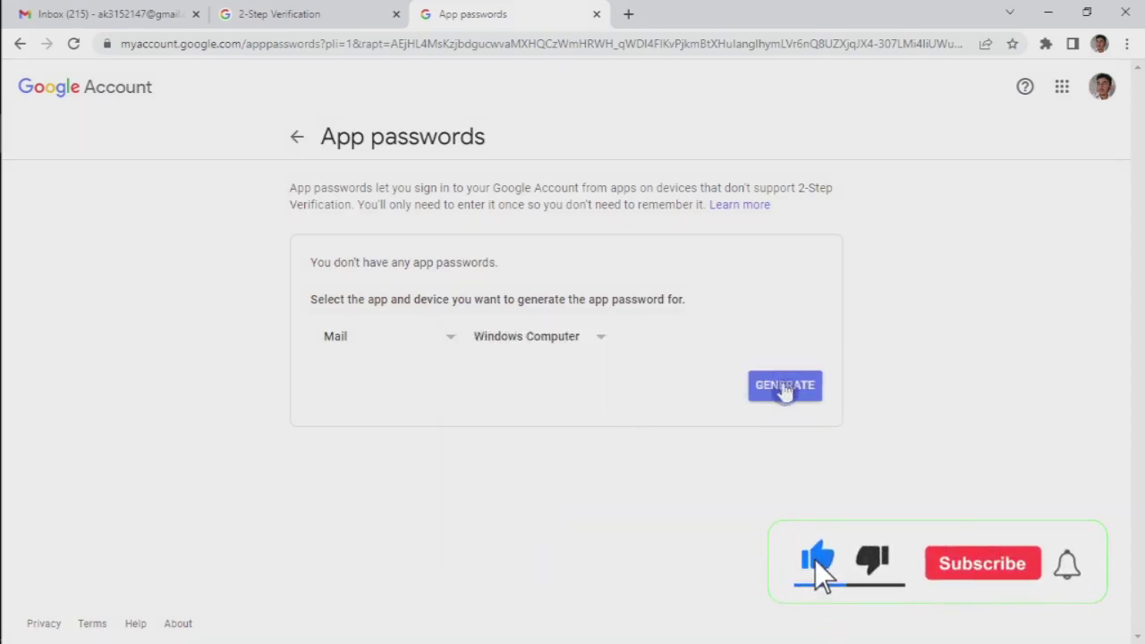
left_click(784, 390)
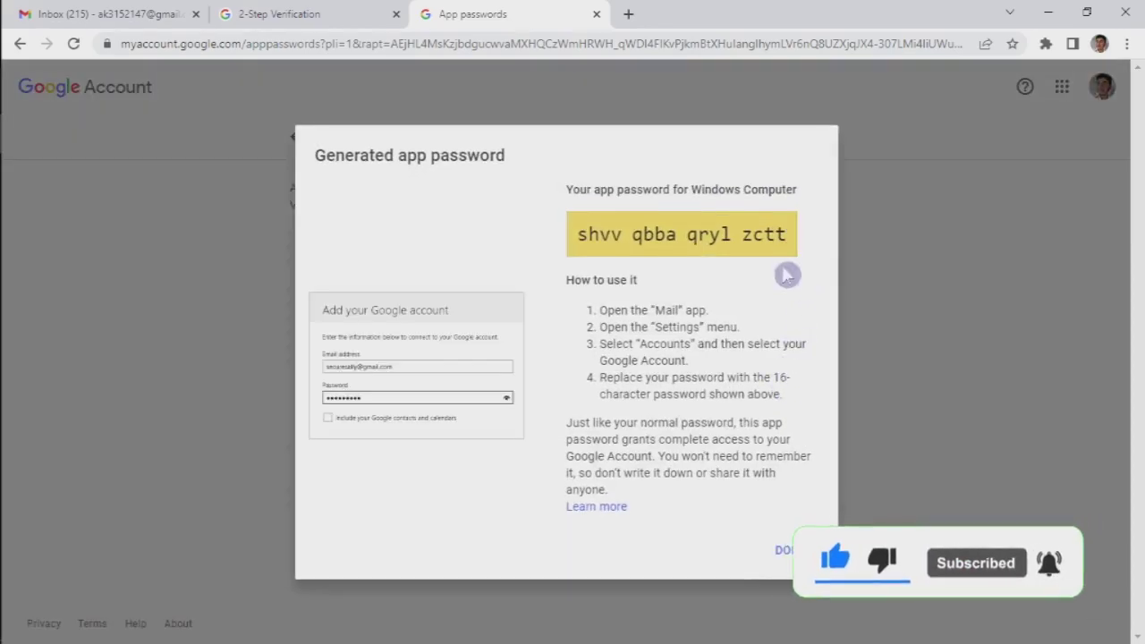
- Copy the generated app password into Notepad and close the password window
left_click_drag(787, 235, 580, 240)
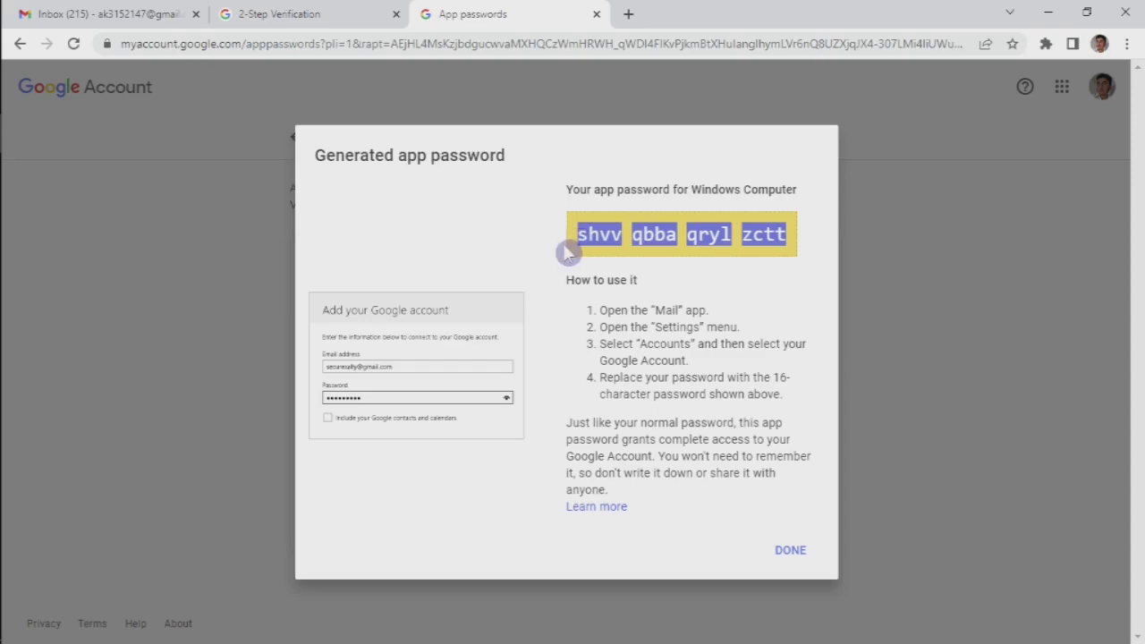
right_click(387, 224)
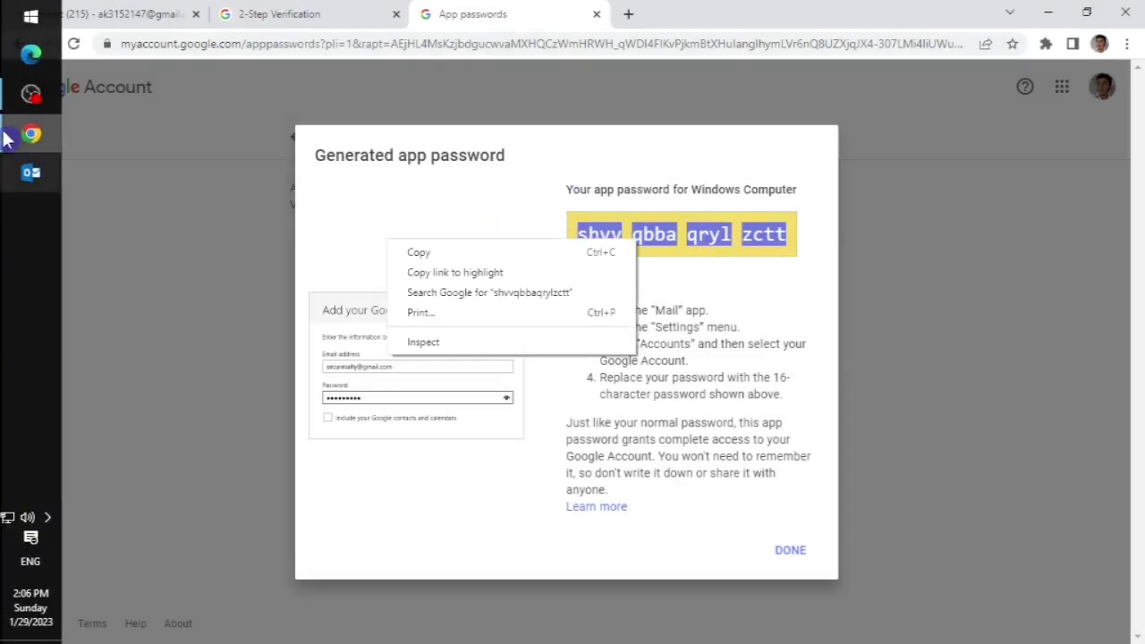
key("super")
type("note")
left_click(248, 56)
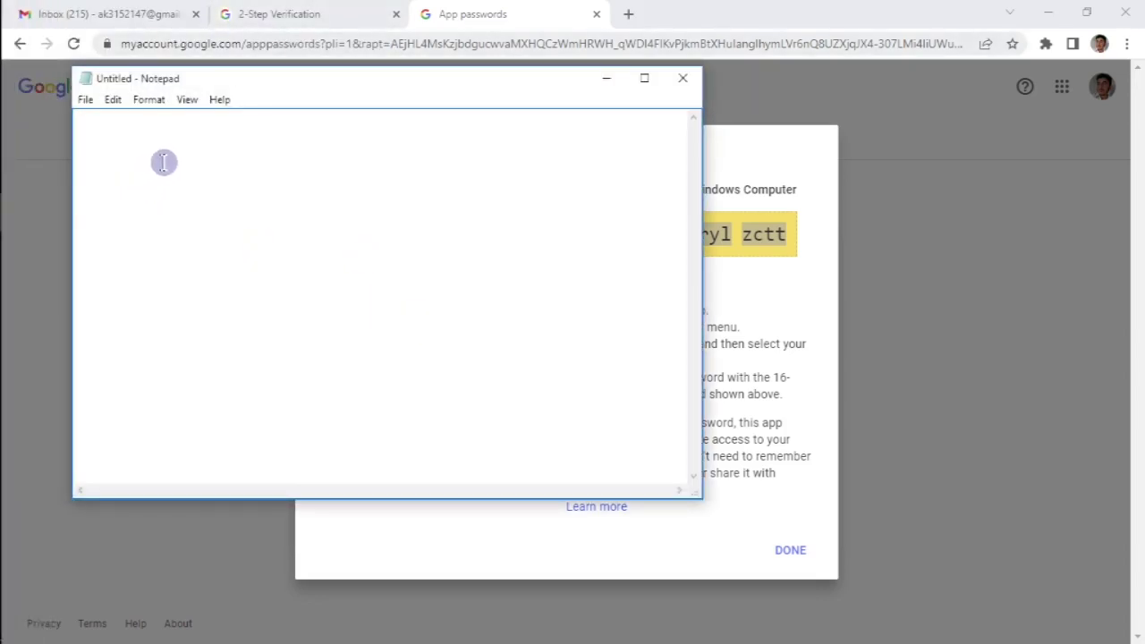
left_click(797, 171)
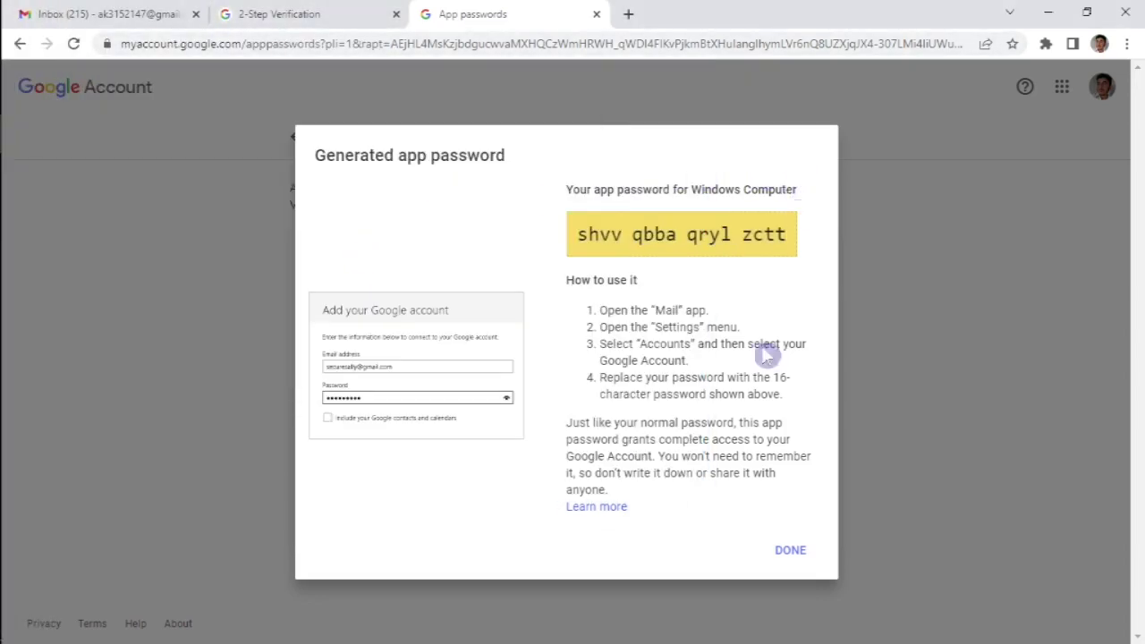
left_click(789, 551)
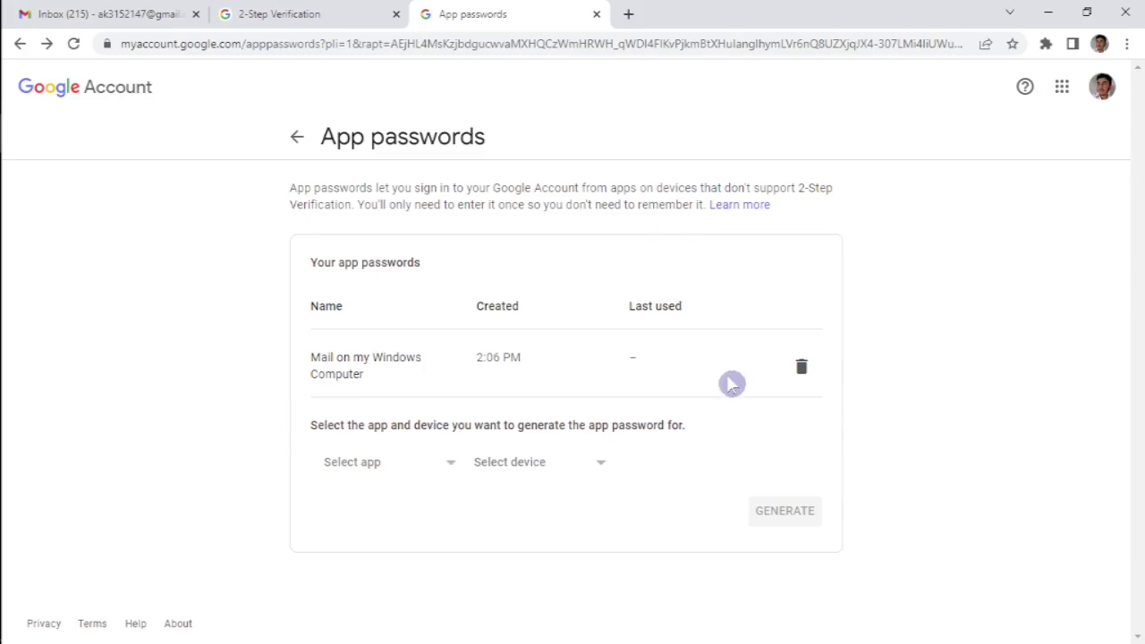
- Launch Outlook and open File > Account Settings > Account Settings
left_click(32, 178)
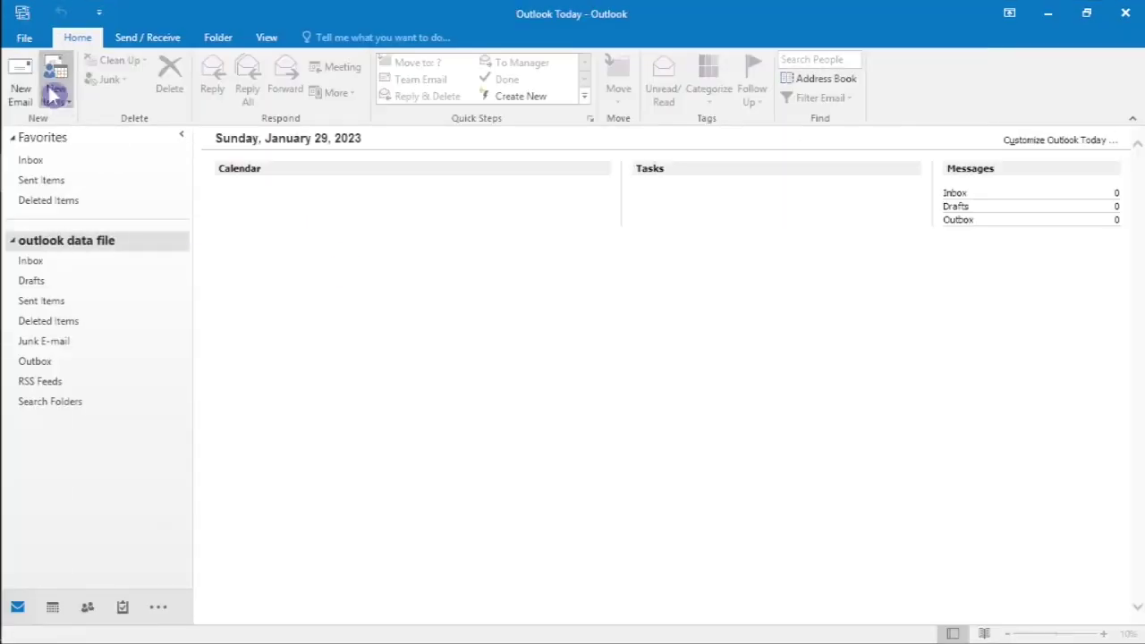
left_click(32, 37)
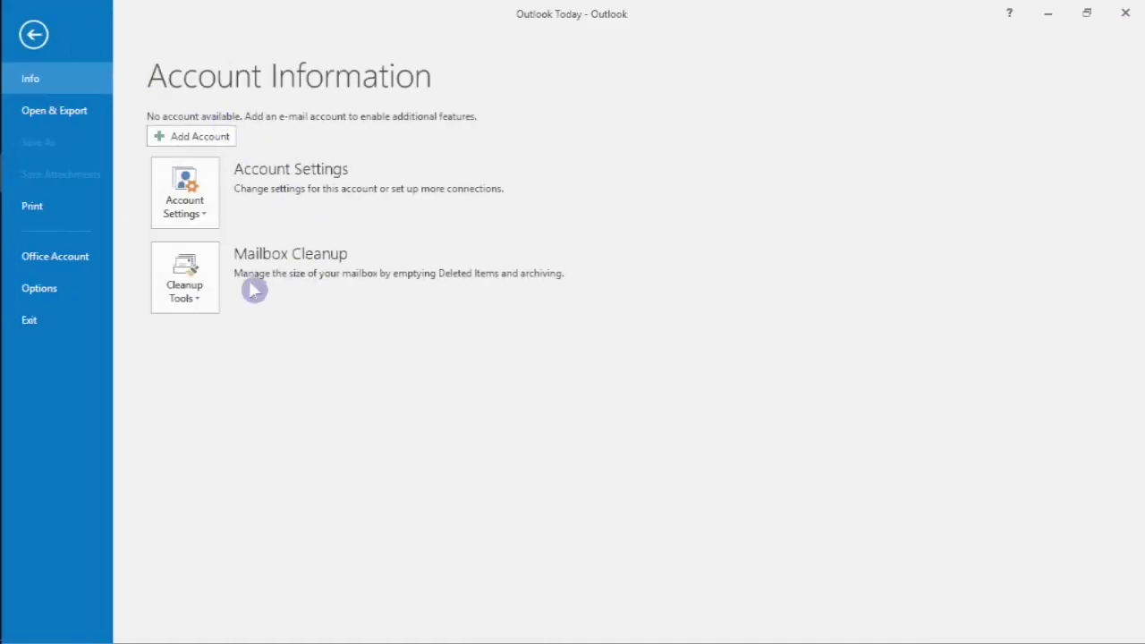
left_click(201, 213)
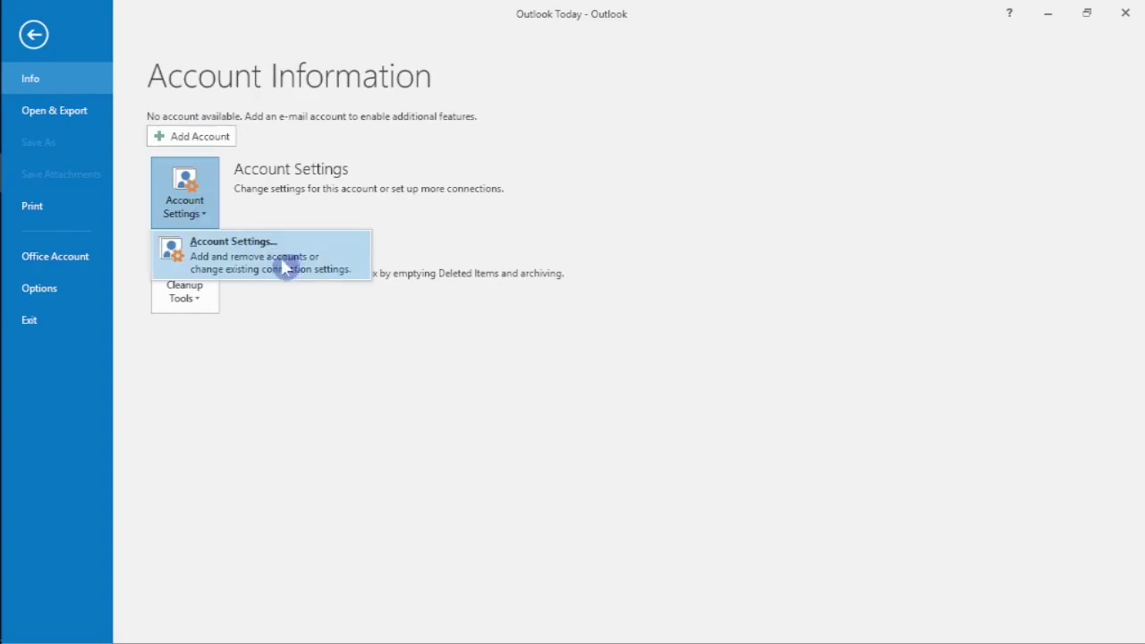
left_click(260, 262)
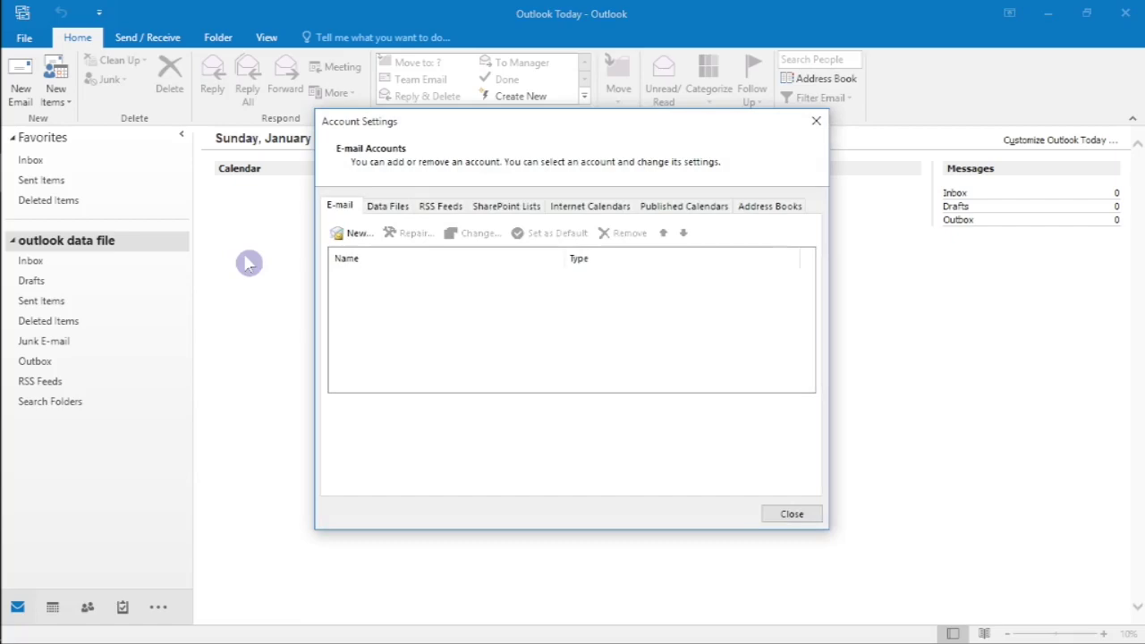
- Add a new account using manual setup with the POP or IMAP service
left_click(358, 234)
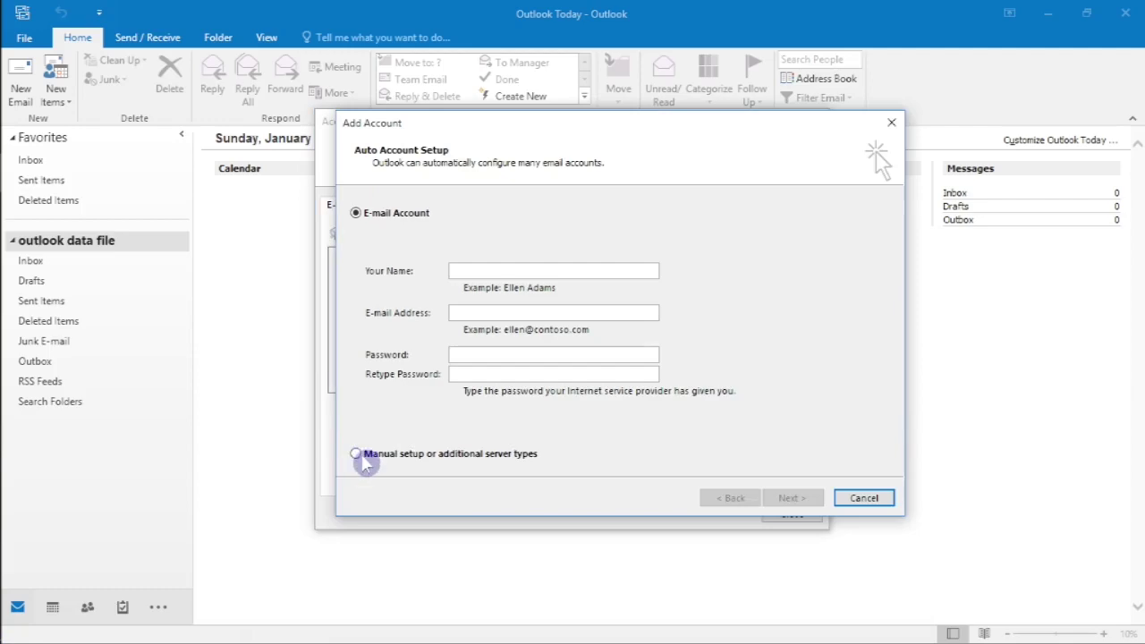
left_click(357, 455)
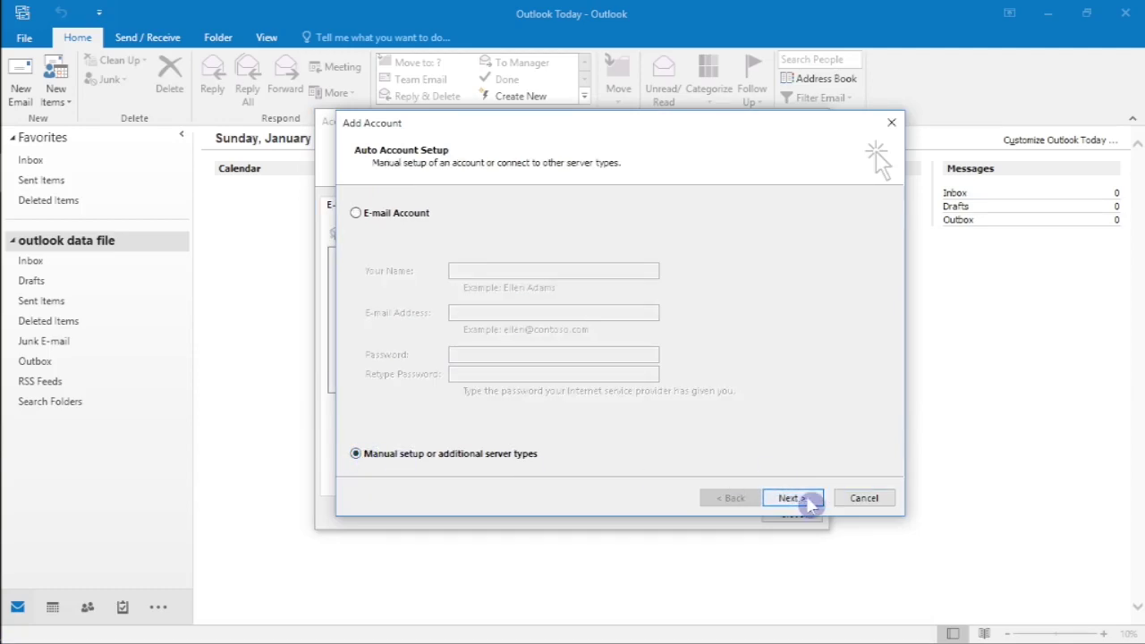
left_click(793, 499)
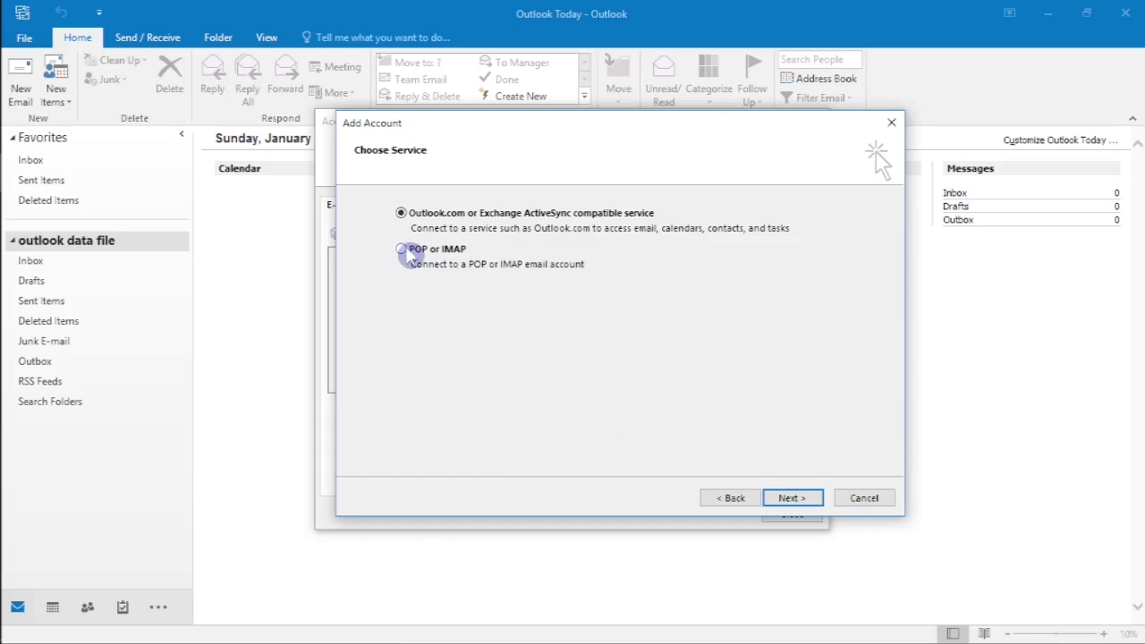
left_click(404, 253)
left_click(791, 501)
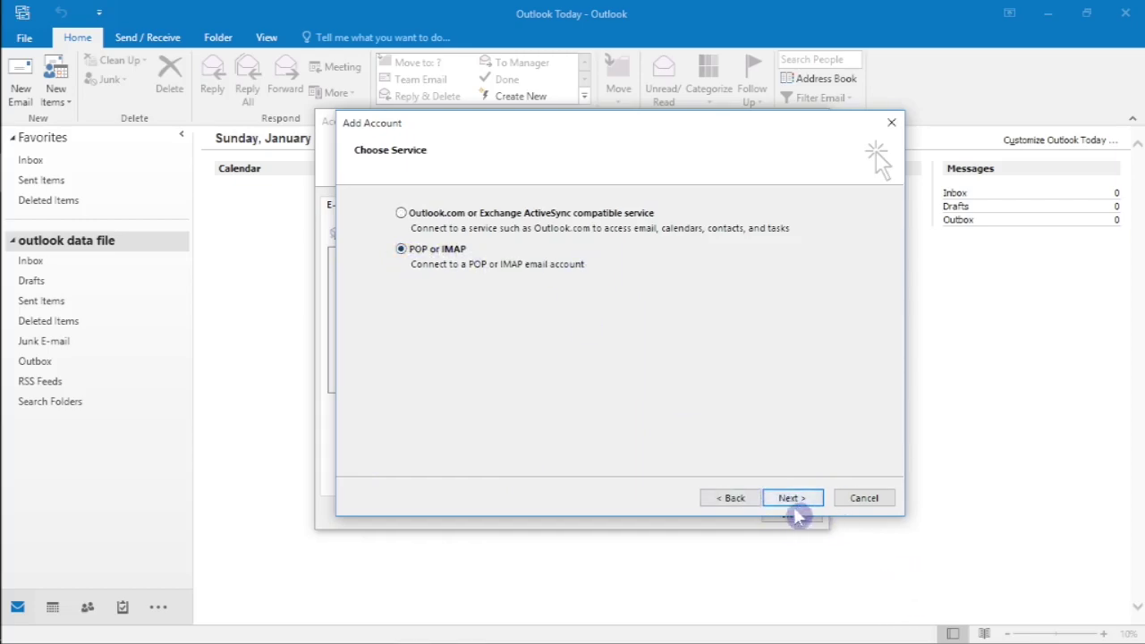
- Enter the account holder's name and the Gmail SMTP outgoing mail server
left_click(522, 230)
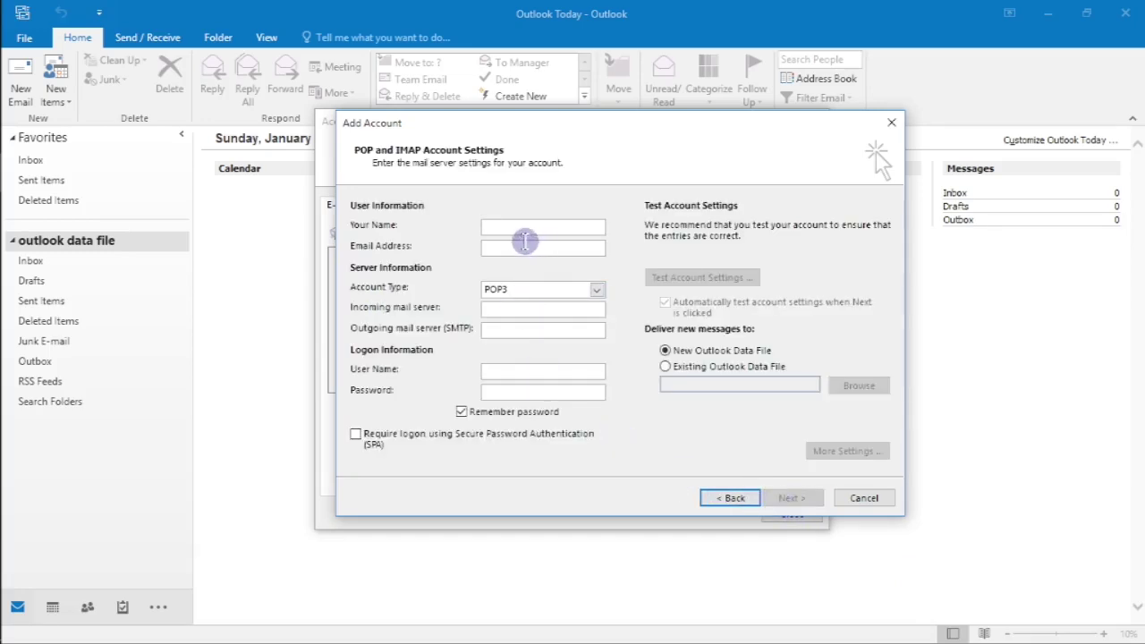
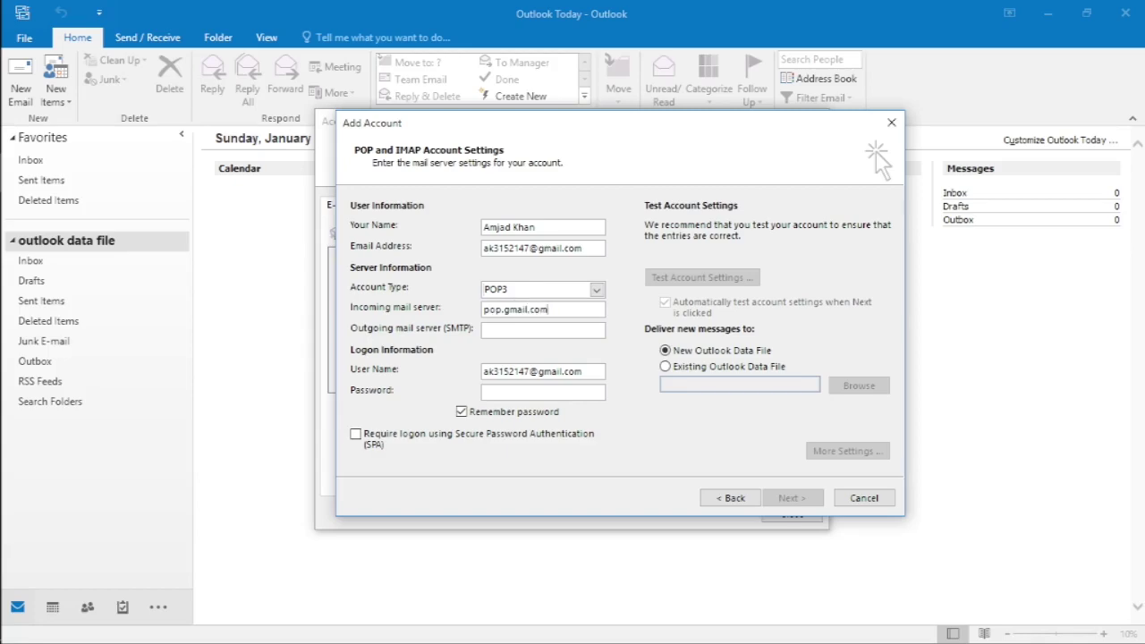
left_click(515, 333)
type("s")
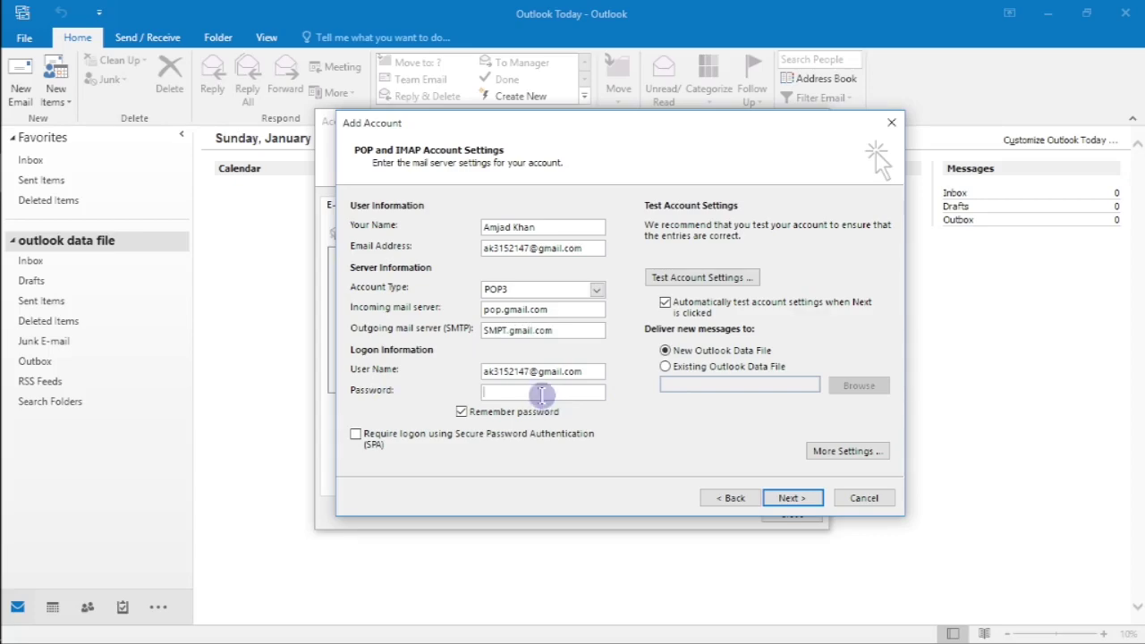
- Paste the app password from Notepad into the Password field, then open More Settings
left_click(16, 215)
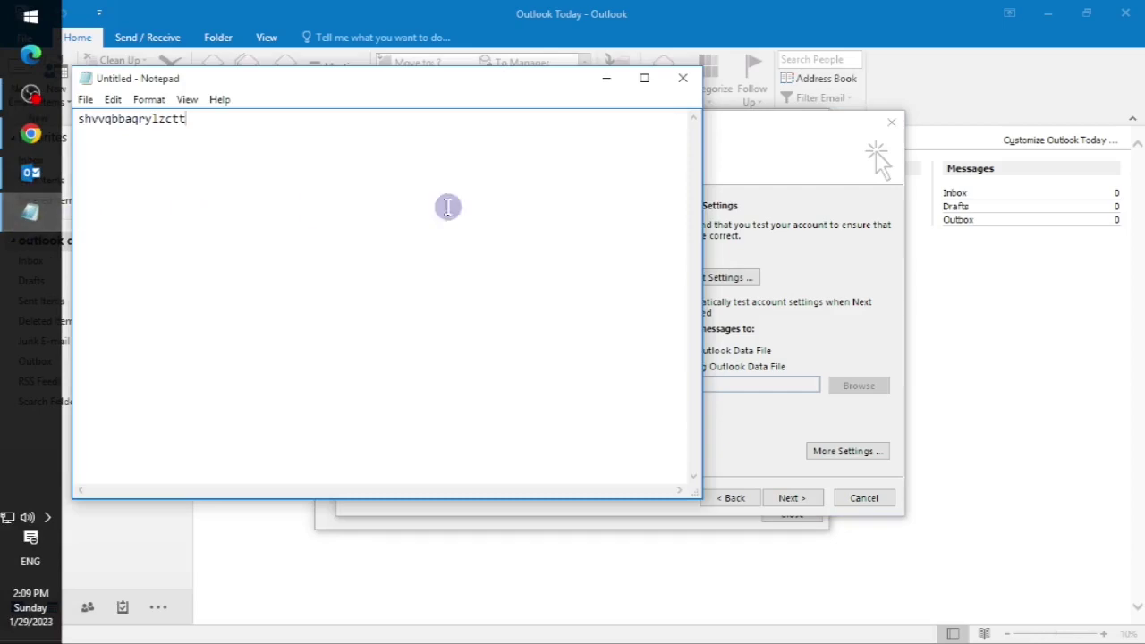
left_click_drag(203, 126, 13, 118)
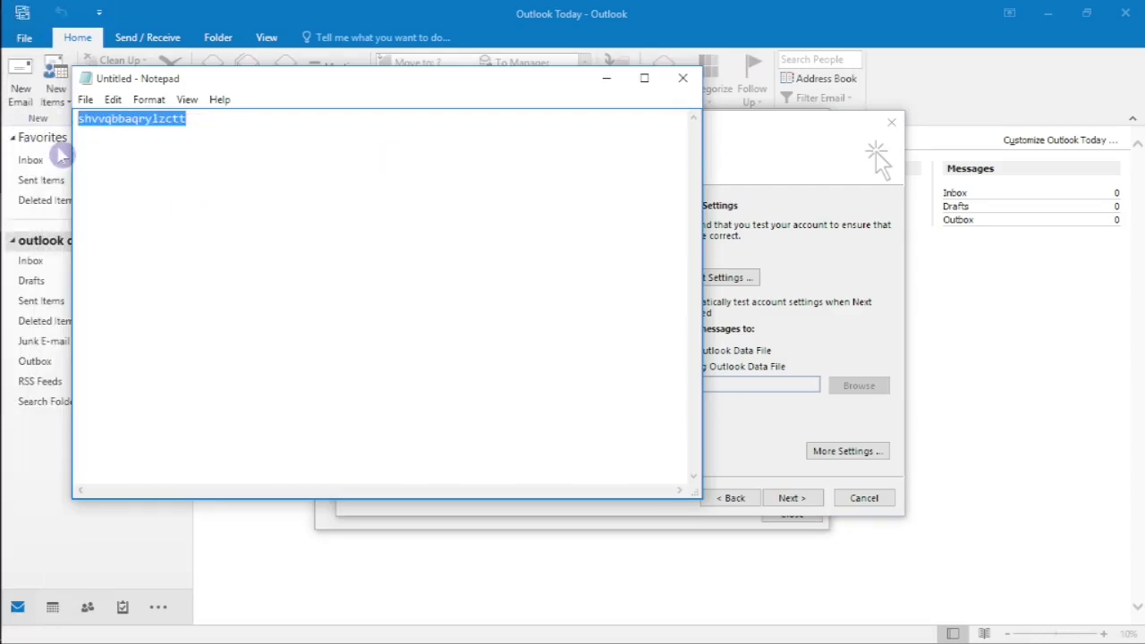
left_click(832, 152)
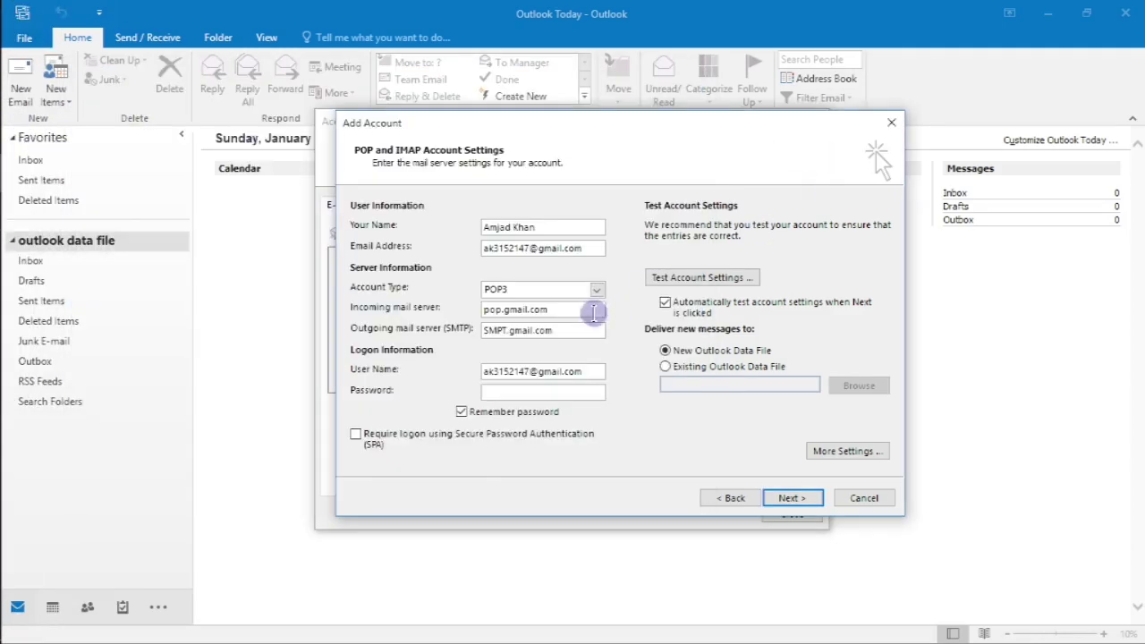
left_click(525, 391)
key("ctrl+v")
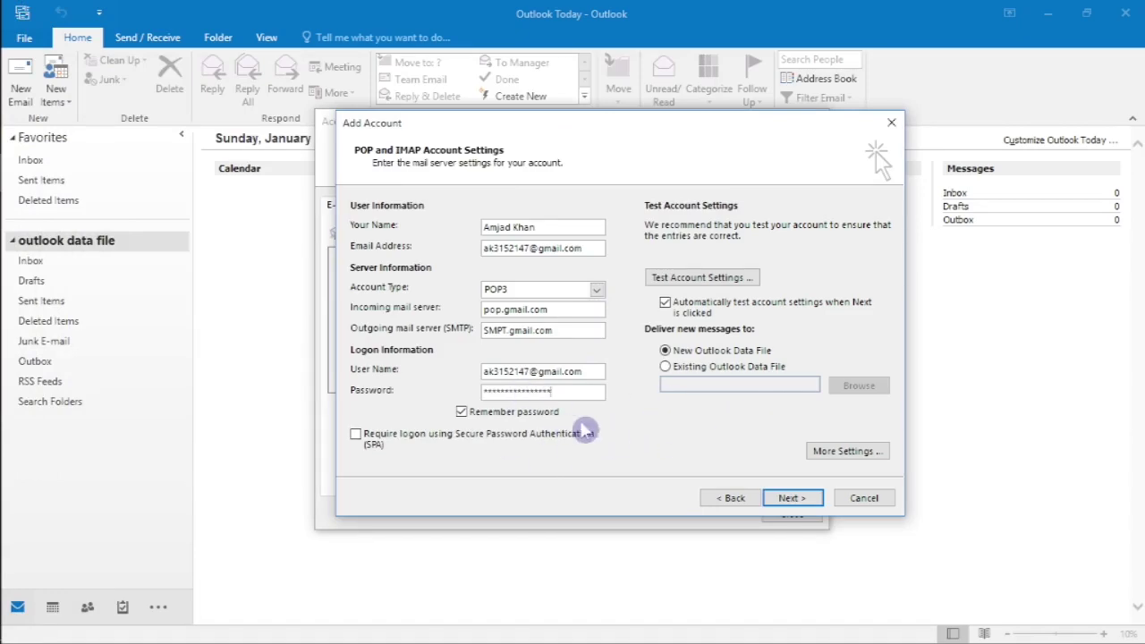
left_click(821, 455)
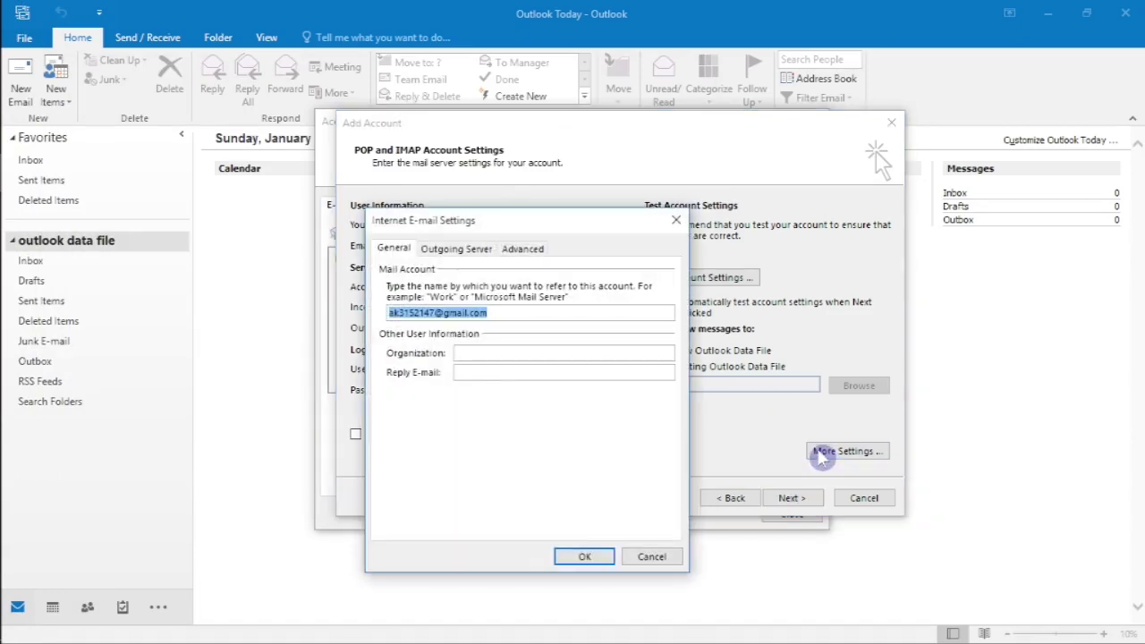
- Require SMTP authentication, set ports 995 with SSL and 465, and keep mail on the server
left_click(453, 250)
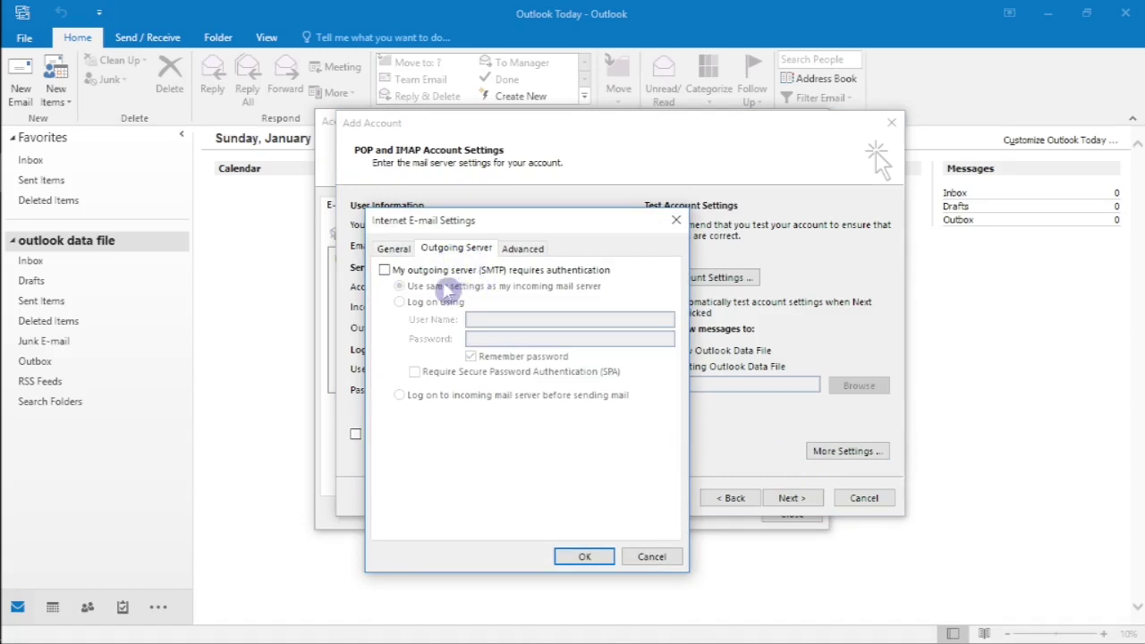
left_click(385, 270)
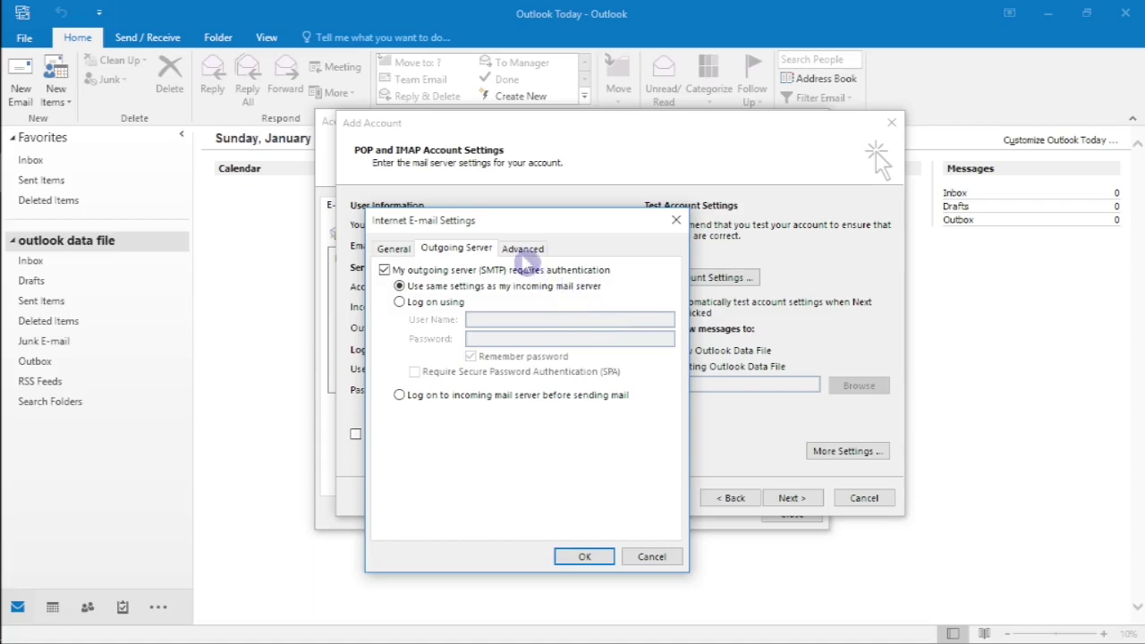
left_click(524, 250)
double_click(510, 290)
type("995")
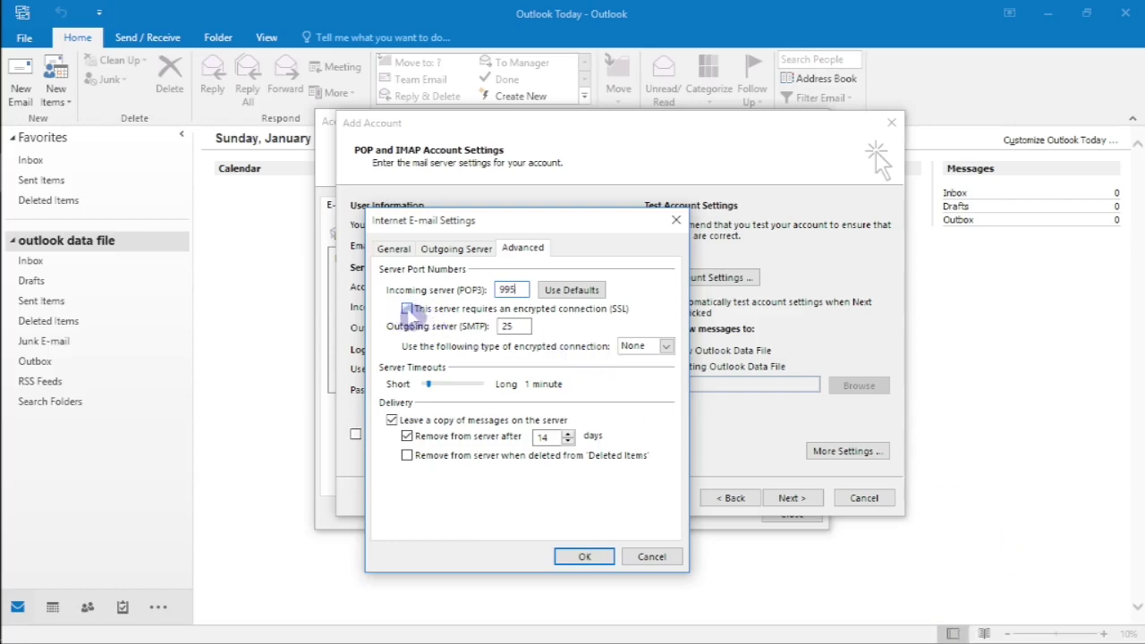
double_click(510, 325)
type("465")
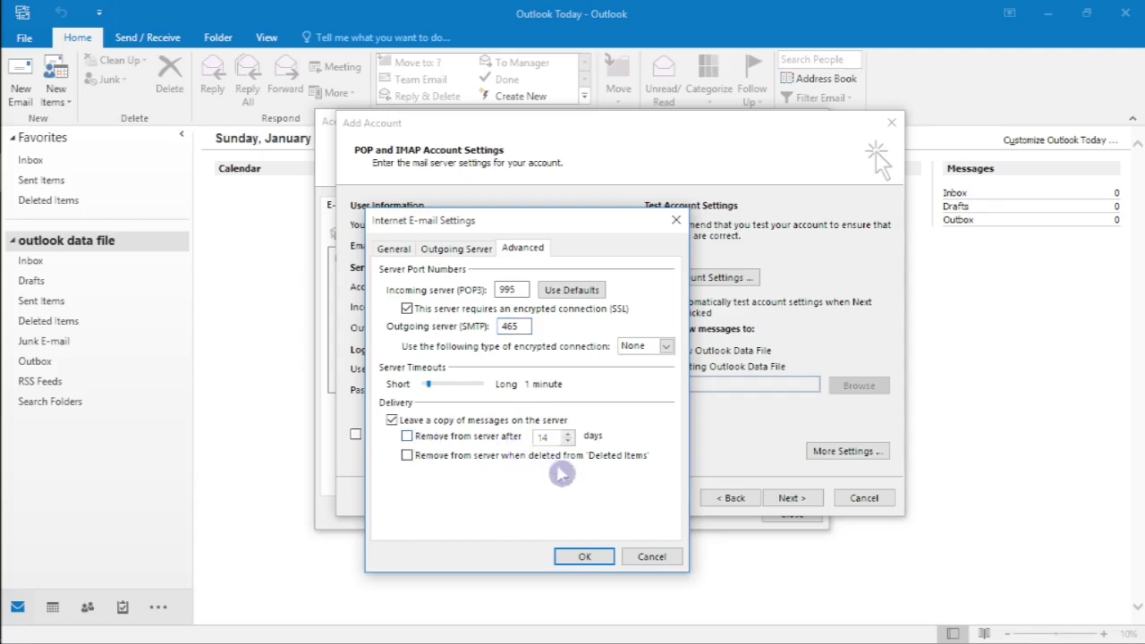
left_click(584, 557)
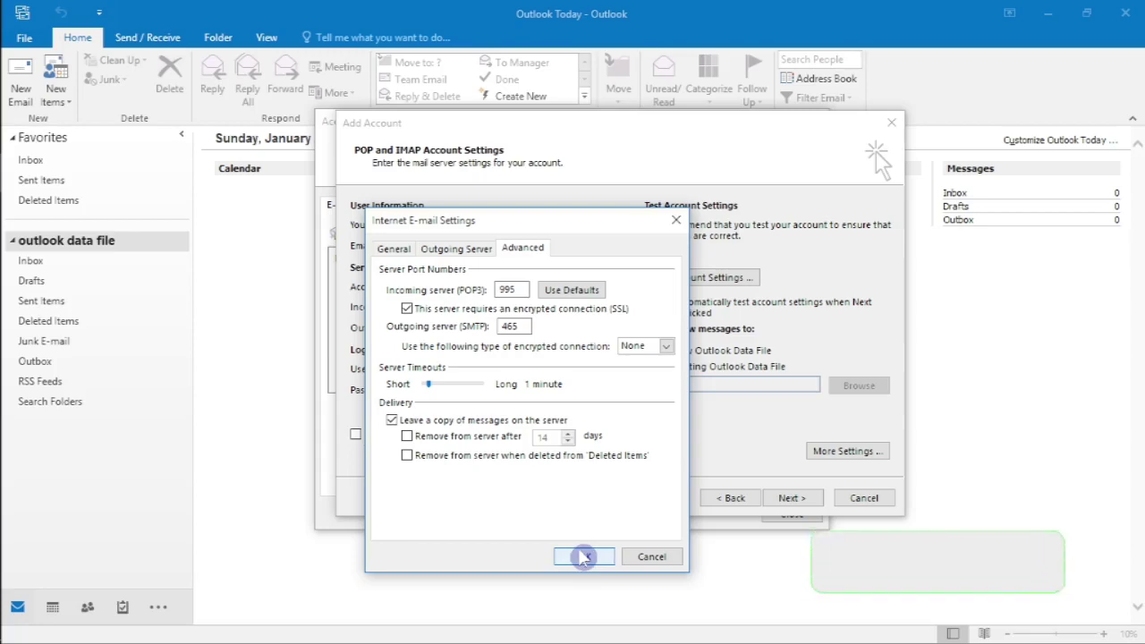
- Test the Gmail account settings, finish the wizard, and close Account Settings
left_click(791, 498)
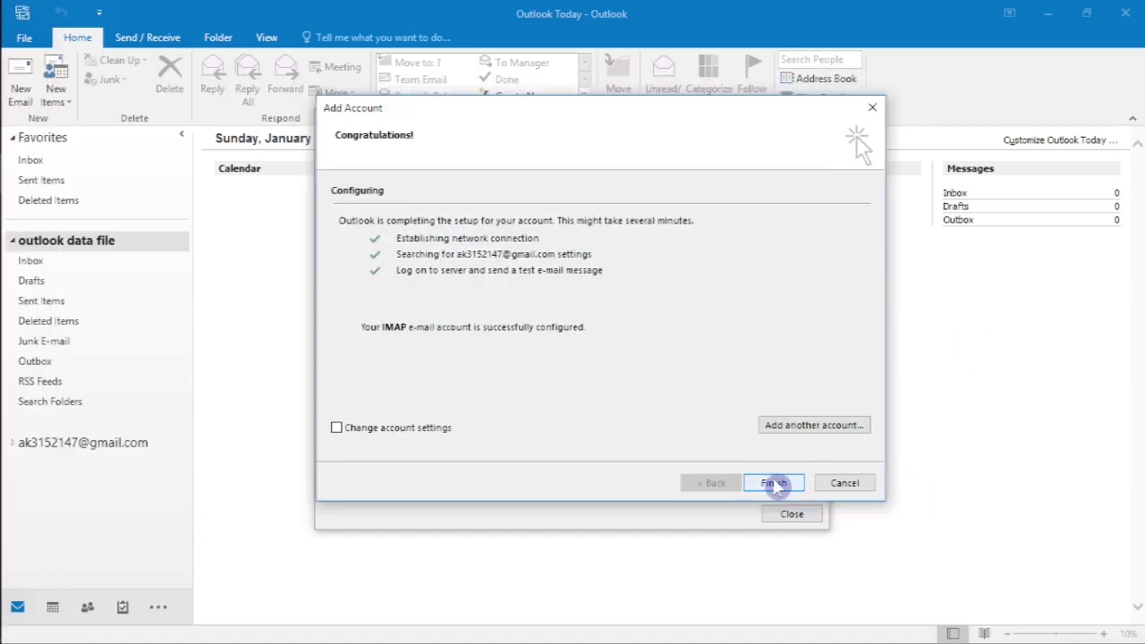
left_click(775, 485)
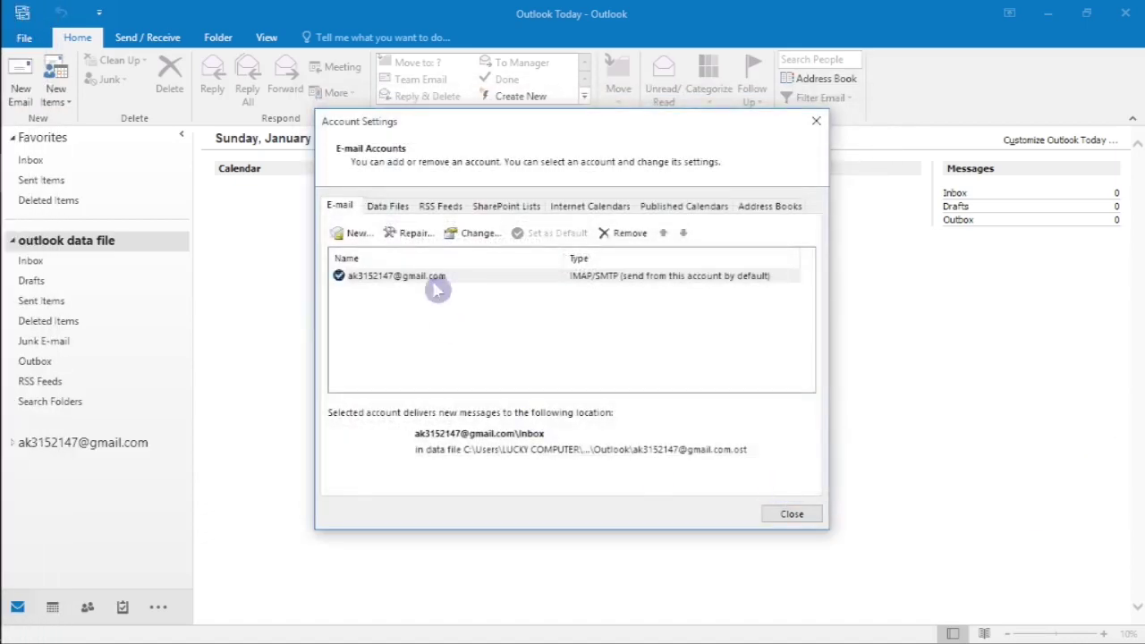
left_click(789, 519)
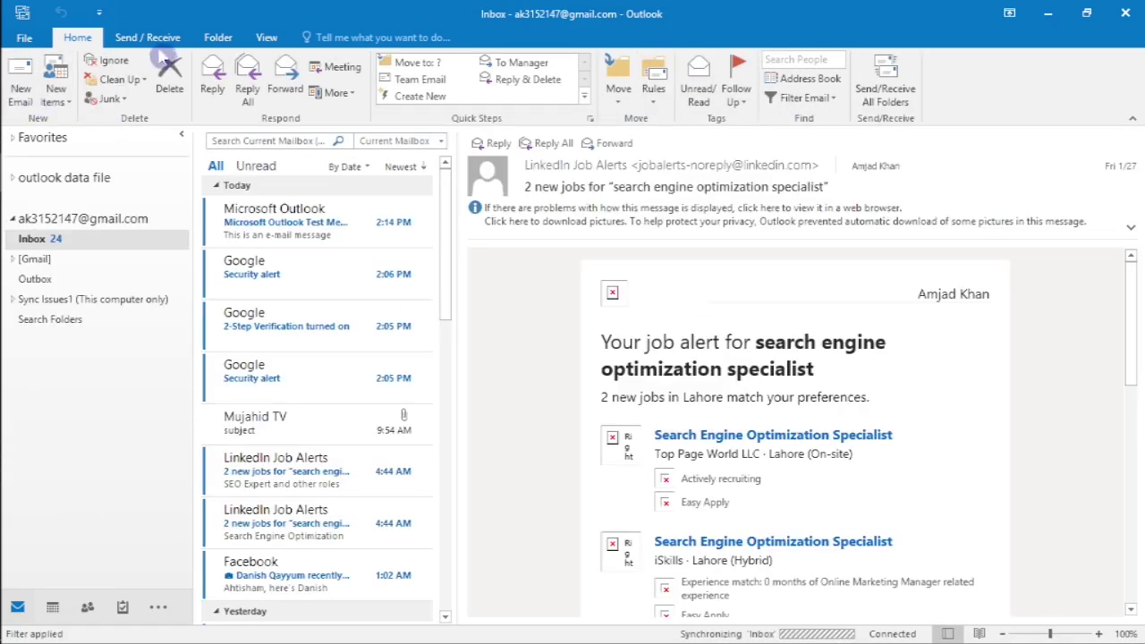
- Run Send/Receive All Folders and open the Gmail Inbox
left_click(156, 38)
left_click(38, 76)
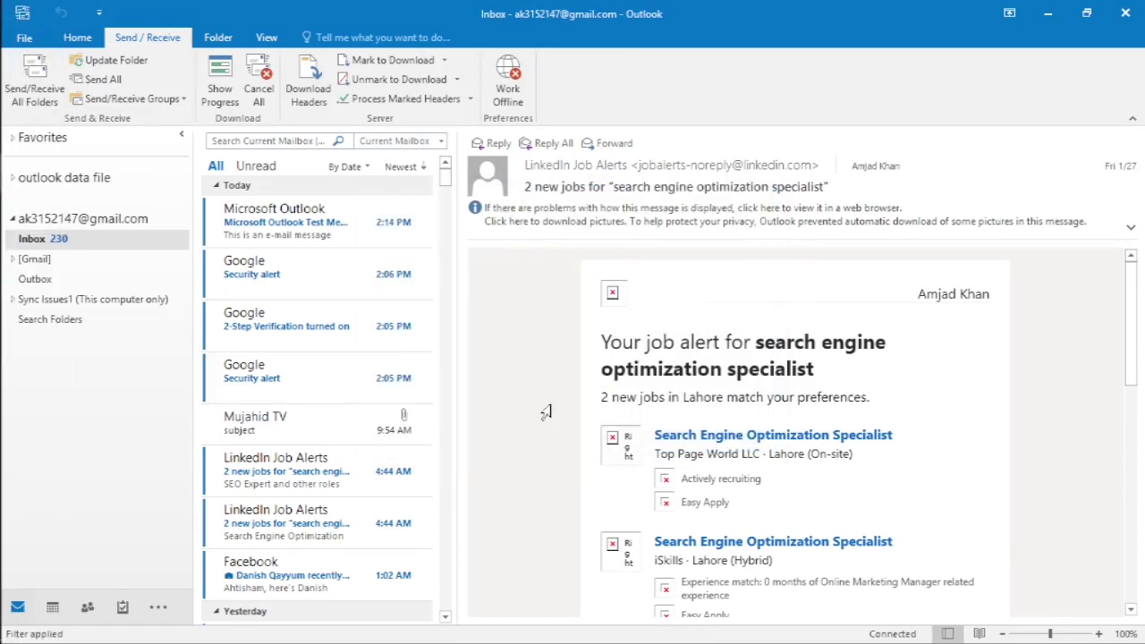
left_click(51, 239)
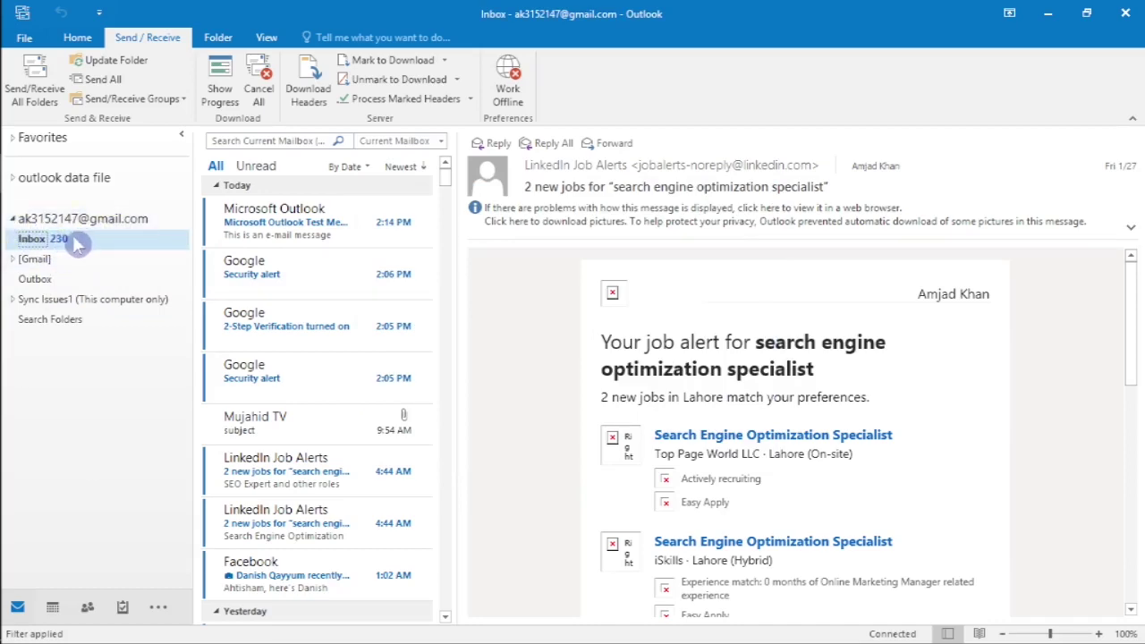
mouse_move(318, 293)
scroll(329, 248, "down", 3)
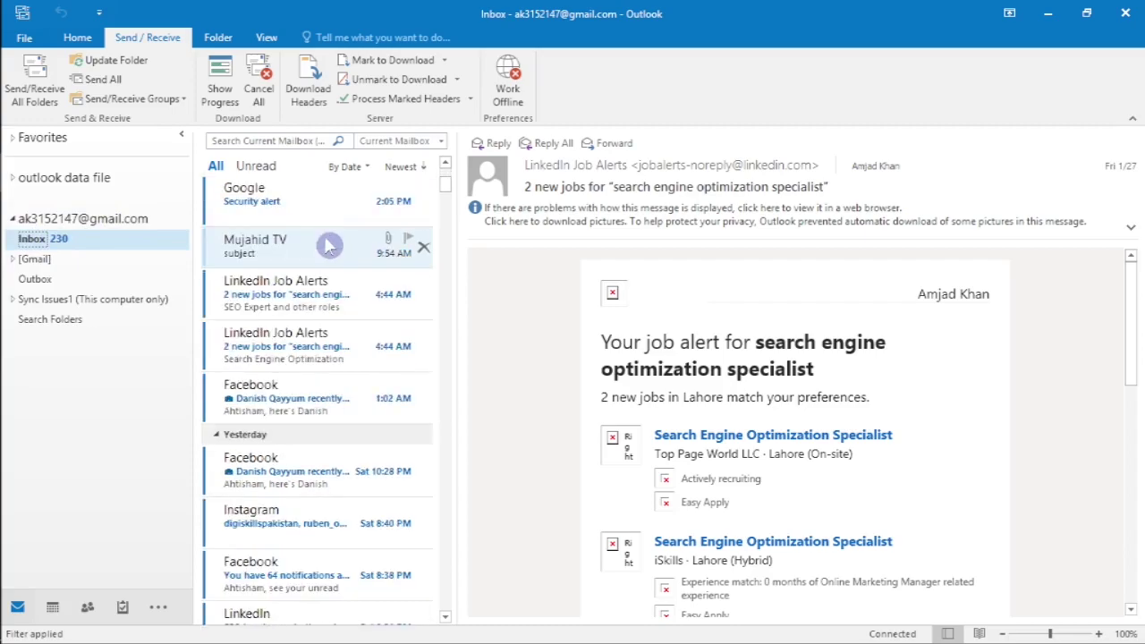
- Read several inbox messages, including LinkedIn job alerts and a LinkedIn News Asia post
left_click(263, 299)
left_click(295, 345)
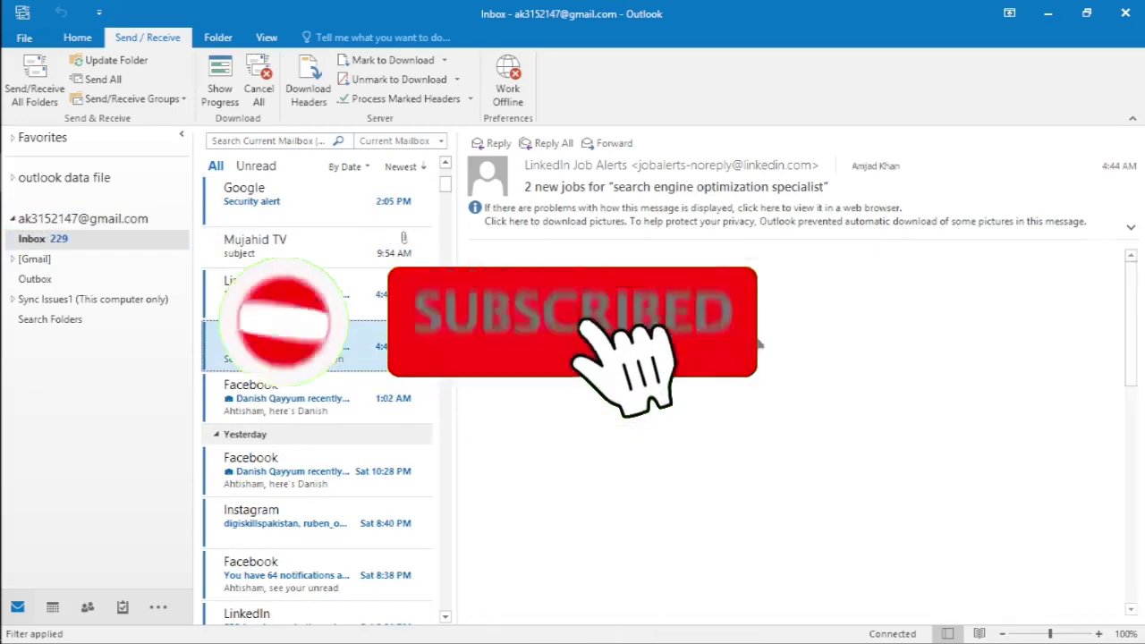
left_click(295, 241)
left_click(296, 346)
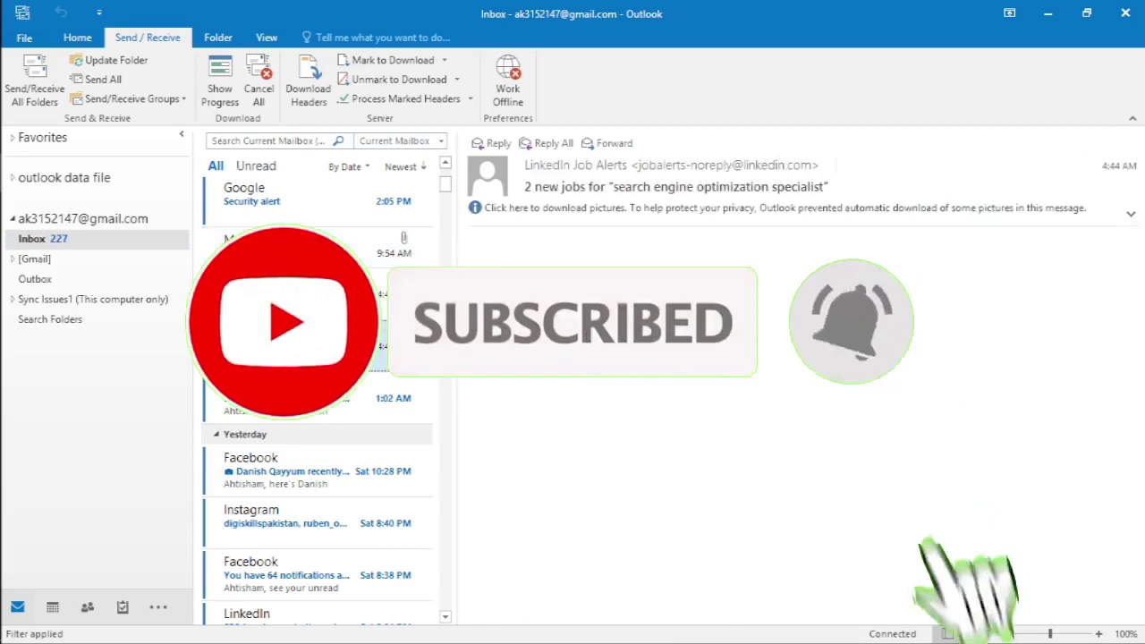
scroll(318, 393, "down", 3)
left_click(296, 409)
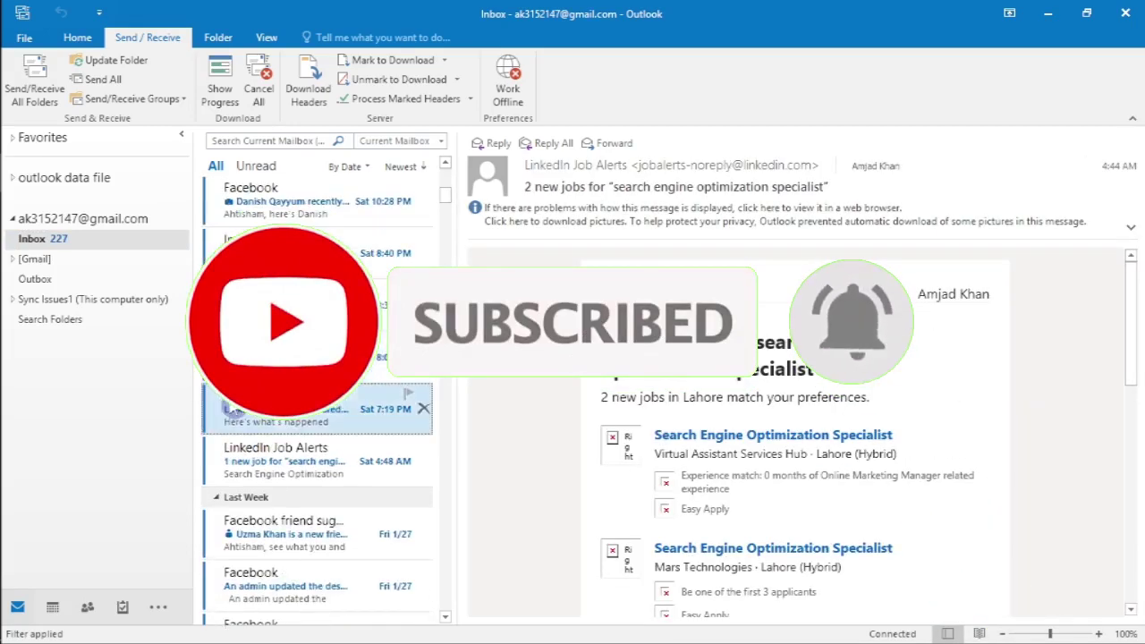
scroll(291, 358, "down", 1)
scroll(294, 362, "down", 3)
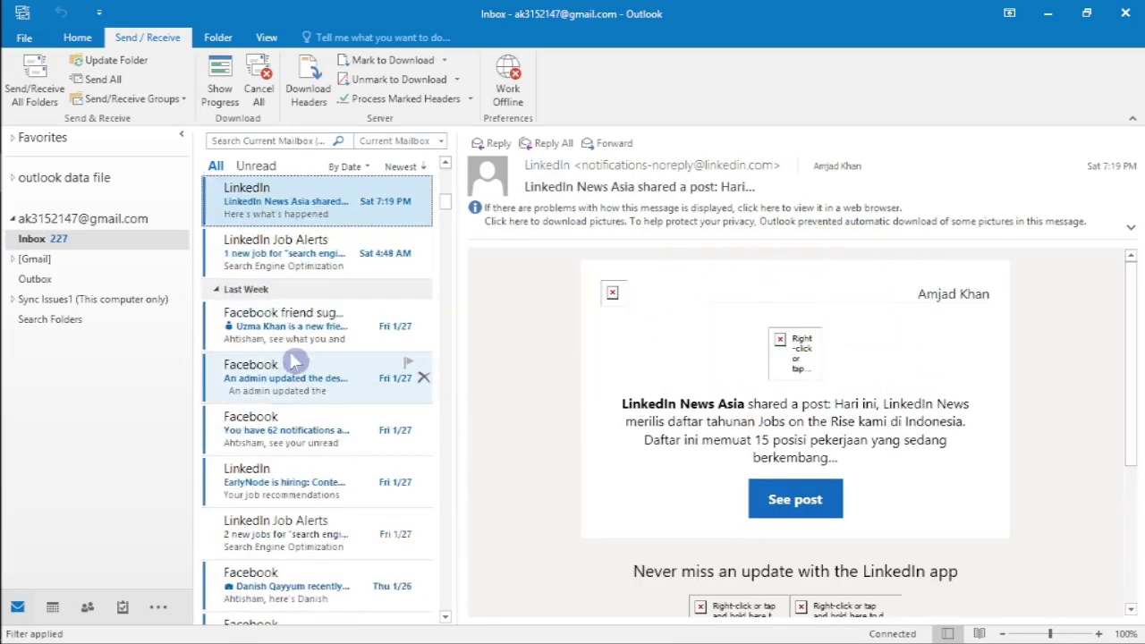
scroll(294, 362, "down", 1)
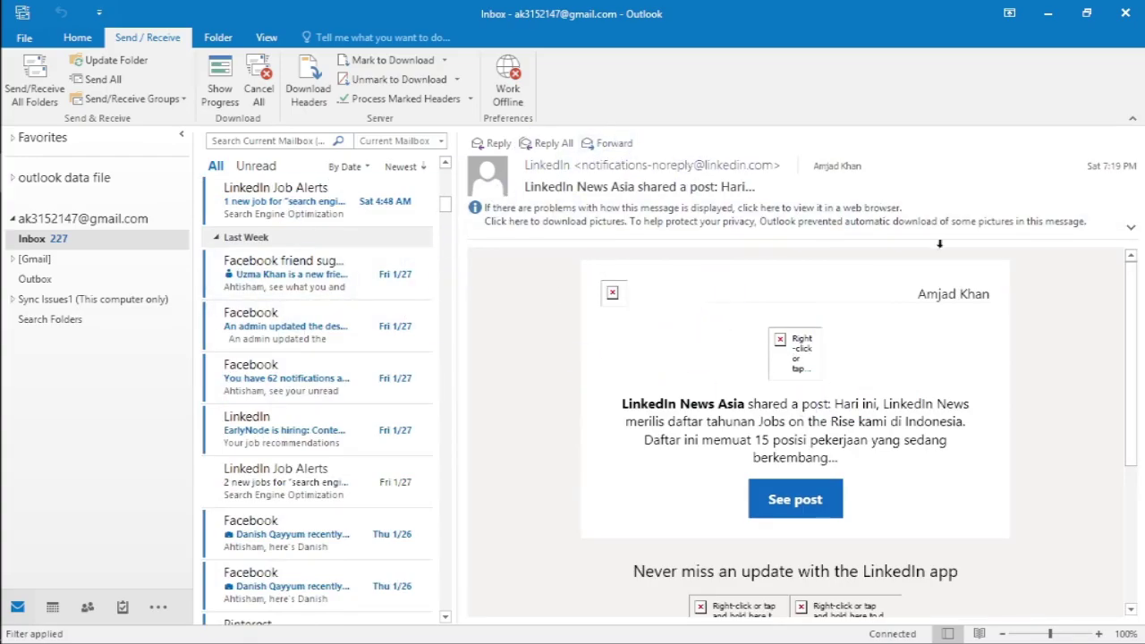